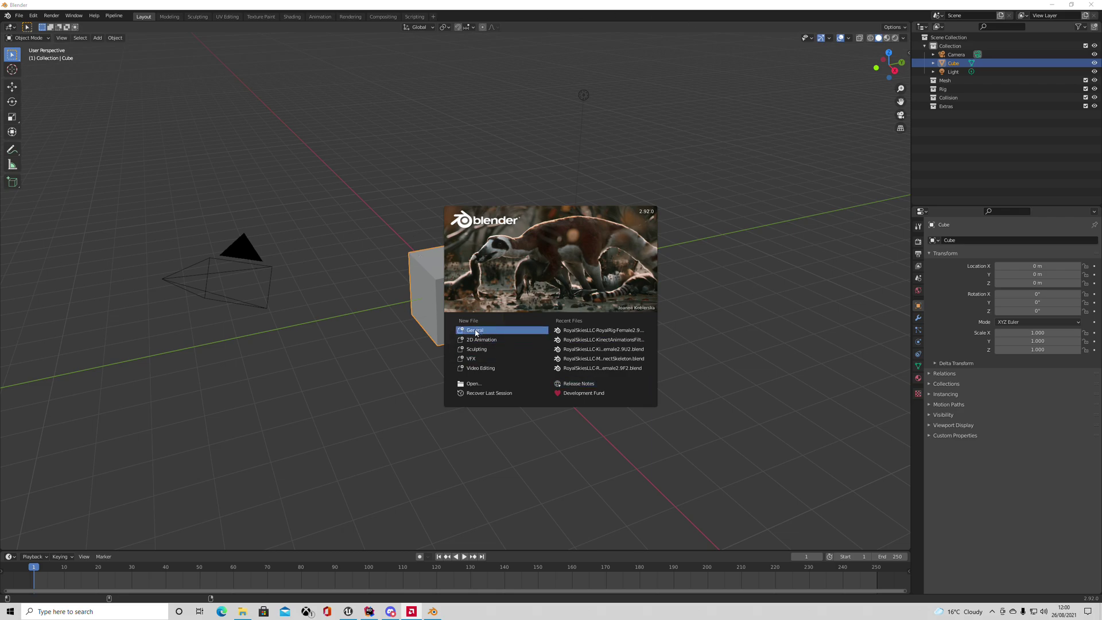
Dismiss the splash screen and delete the default cube, camera and light.
{"action": "left_click", "coordinate": [686, 345]}
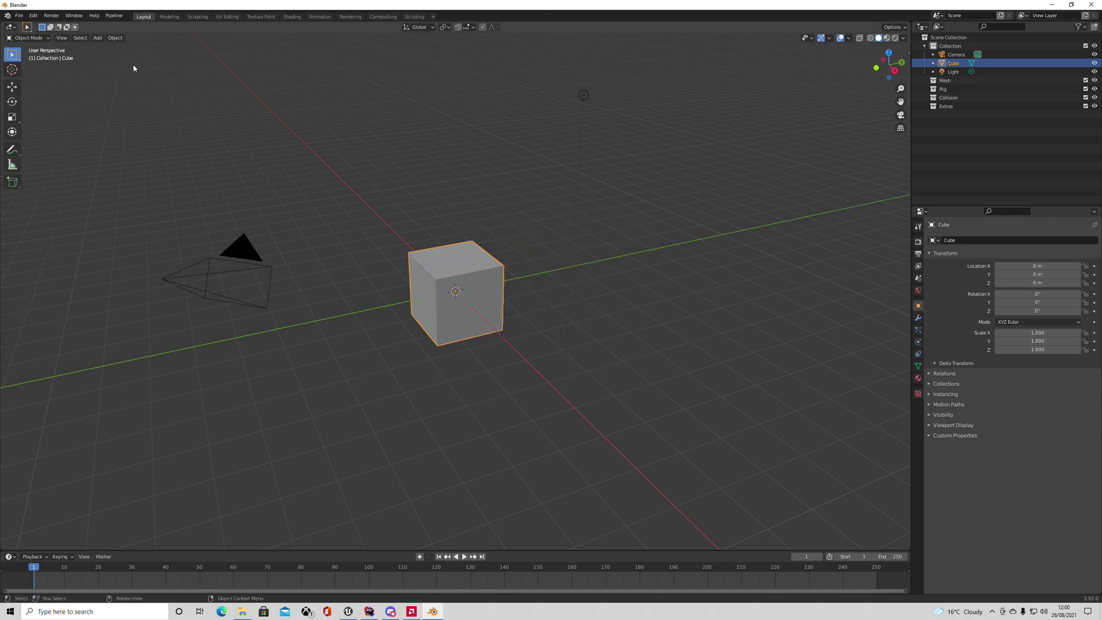
{"action": "left_click_drag", "start_coordinate": [133, 68], "coordinate": [740, 395]}
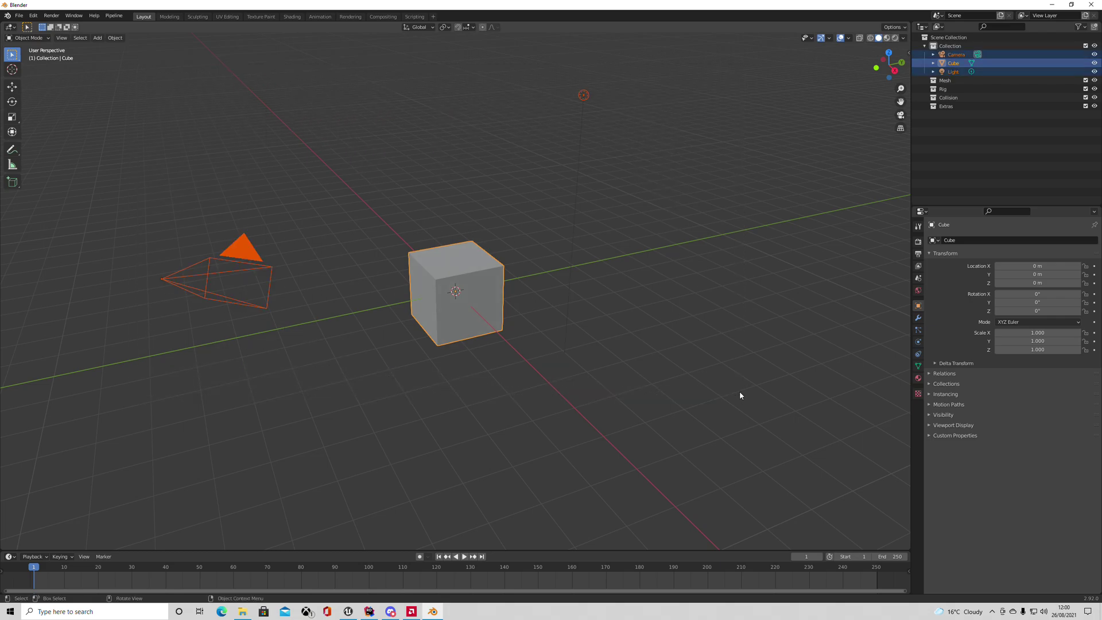
{"action": "key", "text": "x"}
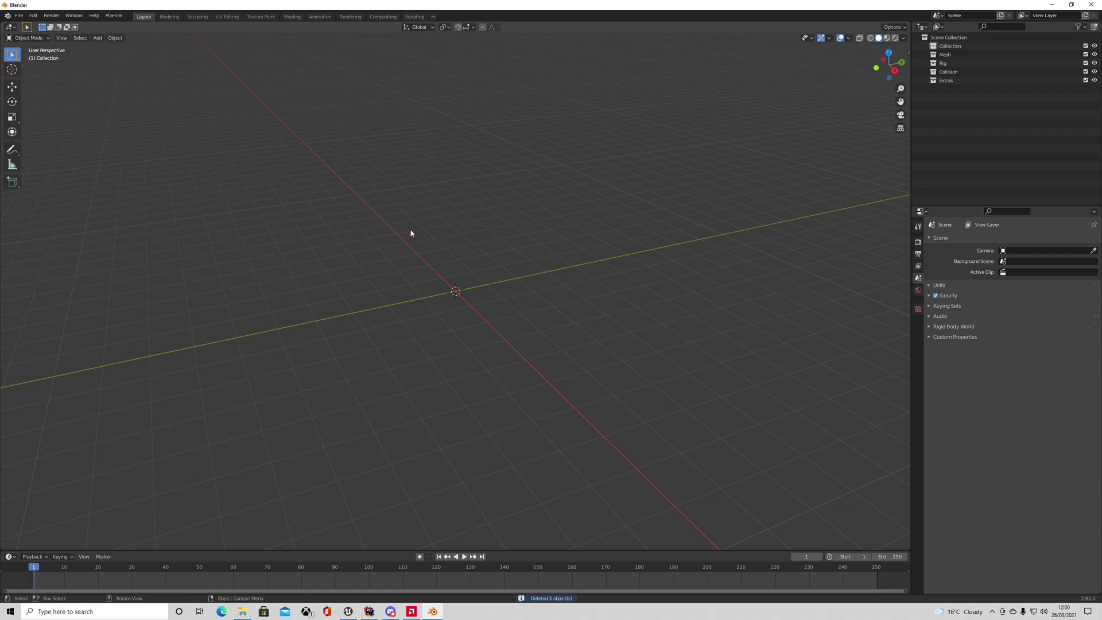
Import SK_Veh_Buggy_01, Armour_01 and Glass_Armour_01 FBX files from the Veh folder.
{"action": "left_click", "coordinate": [19, 16]}
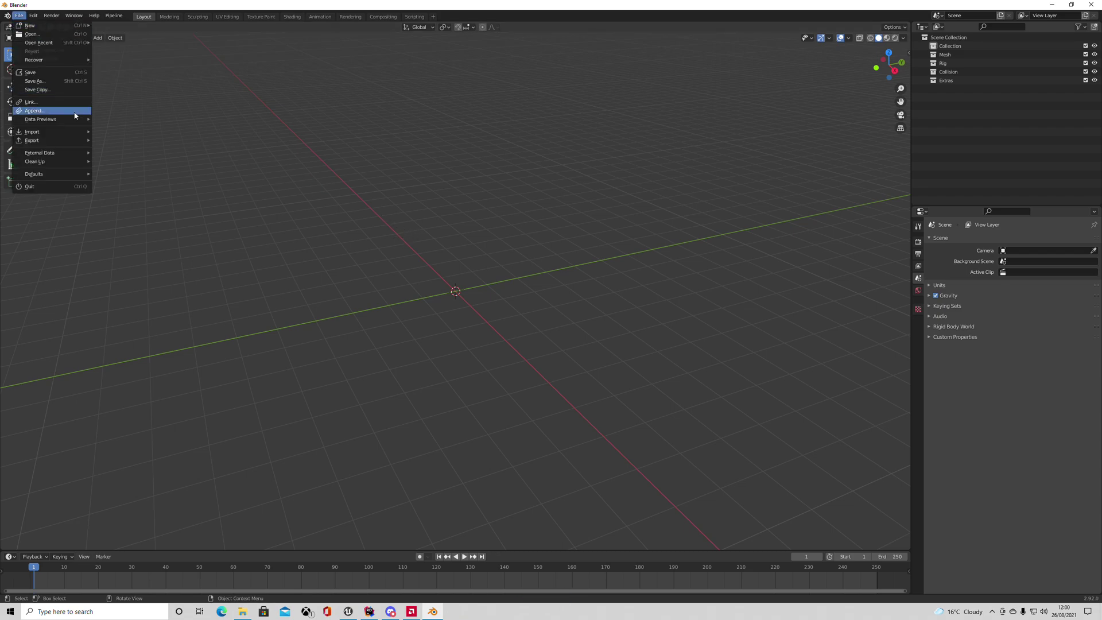
{"action": "mouse_move", "coordinate": [33, 131]}
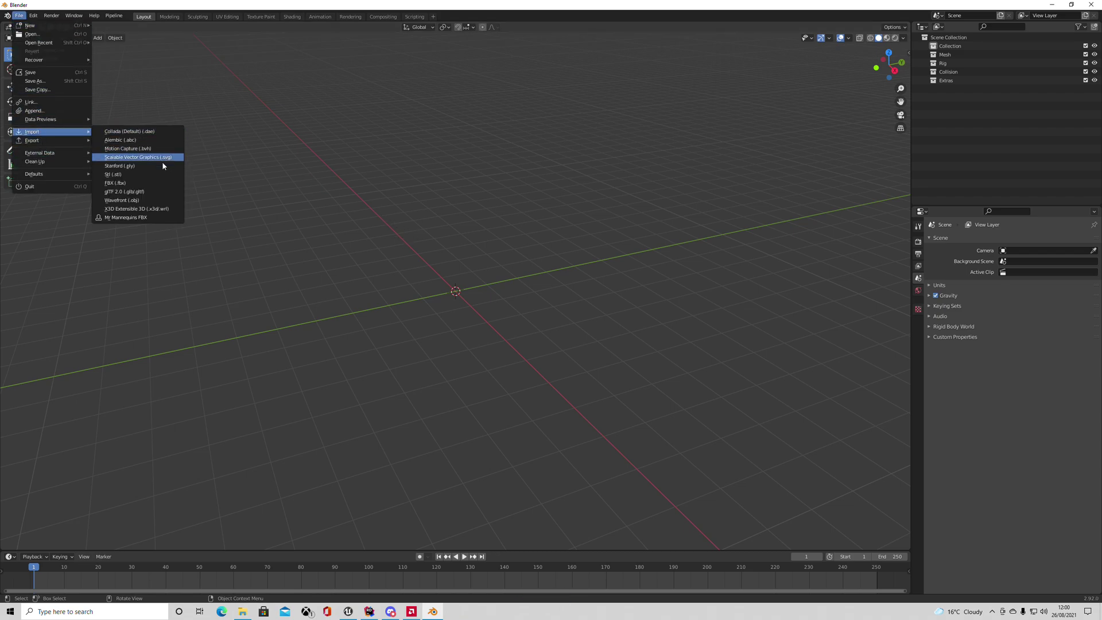
{"action": "left_click", "coordinate": [120, 183]}
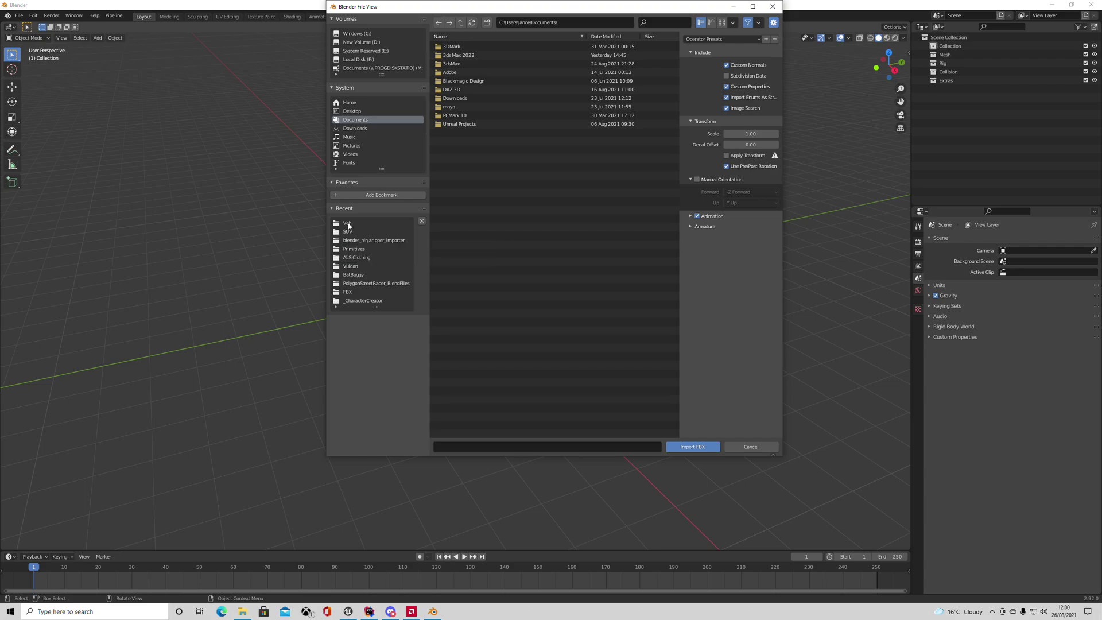
{"action": "left_click", "coordinate": [348, 224]}
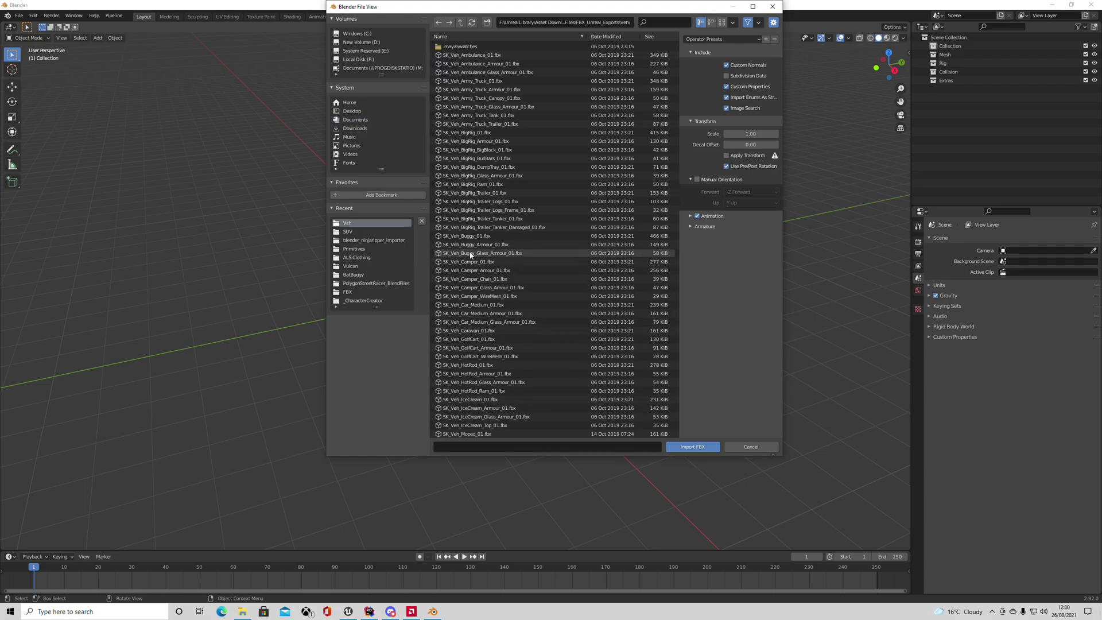
{"action": "left_click", "coordinate": [476, 235]}
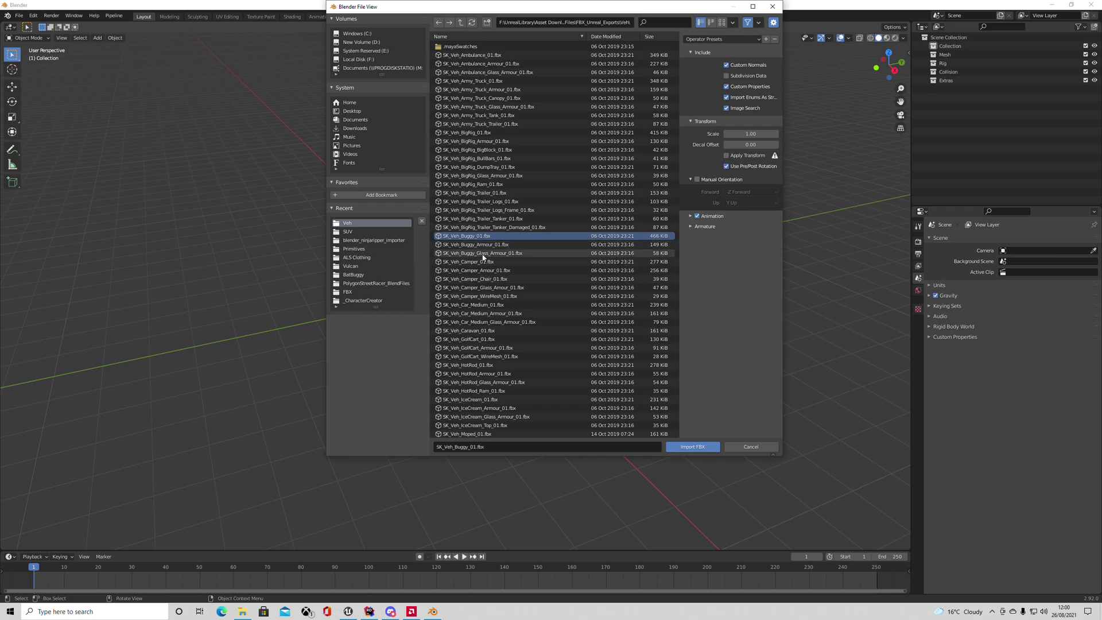
{"action": "left_click", "coordinate": [482, 253], "text": "shift"}
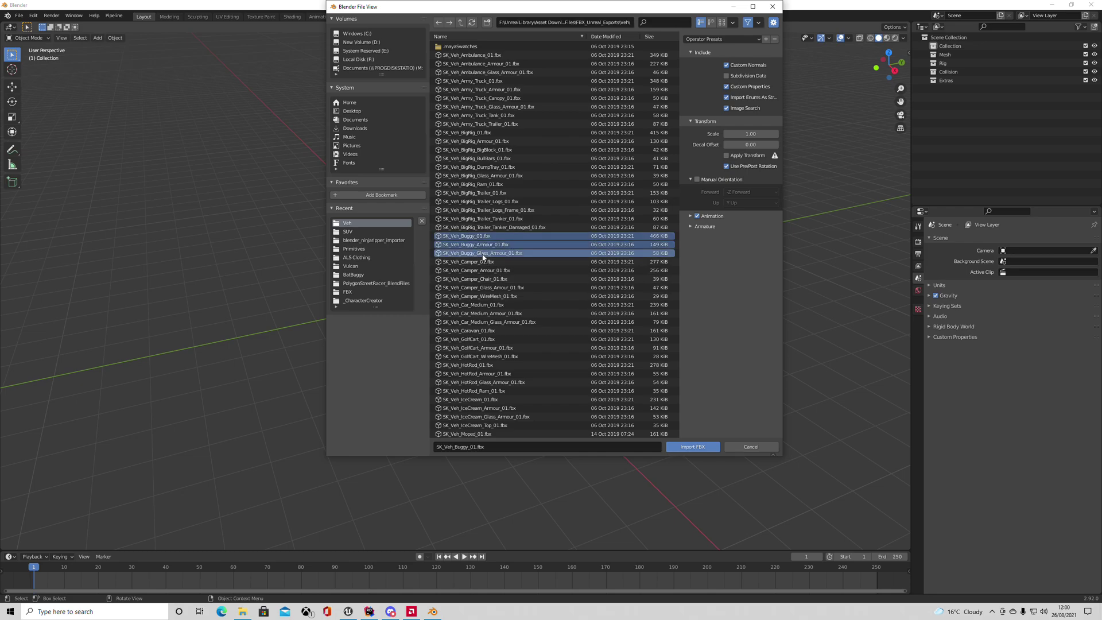
{"action": "left_click", "coordinate": [693, 447]}
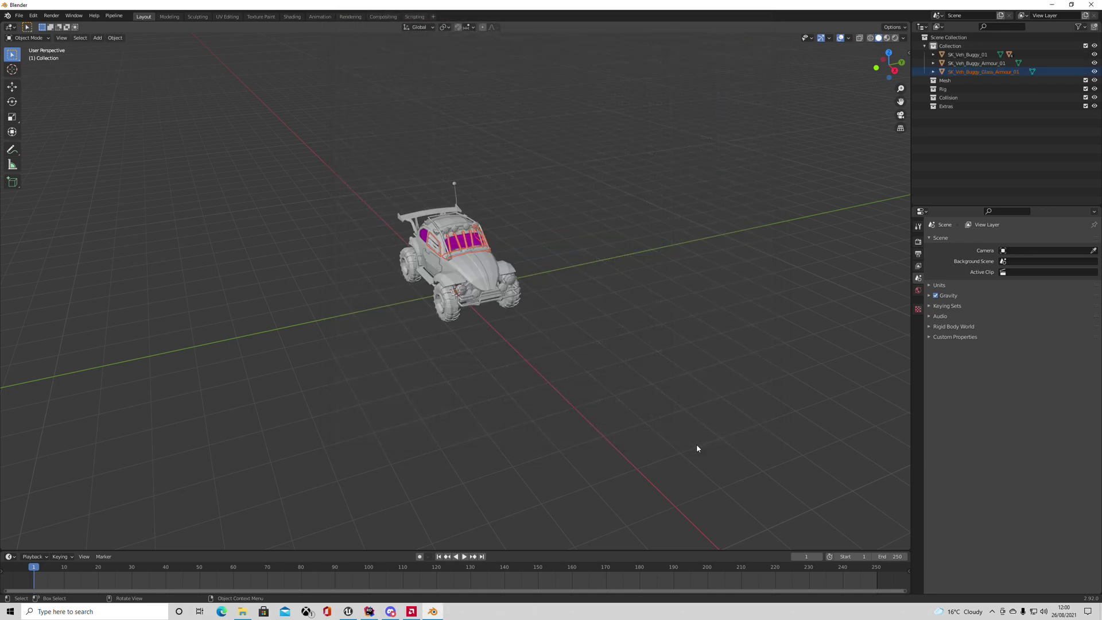
{"action": "right_click", "coordinate": [571, 380]}
{"action": "mouse_move", "coordinate": [582, 369]}
{"action": "middle_mouse_down"}
{"action": "mouse_move", "coordinate": [570, 314]}
{"action": "mouse_move", "coordinate": [640, 319]}
{"action": "mouse_move", "coordinate": [623, 351]}
{"action": "mouse_move", "coordinate": [625, 384]}
{"action": "mouse_move", "coordinate": [563, 347]}
{"action": "middle_mouse_up"}
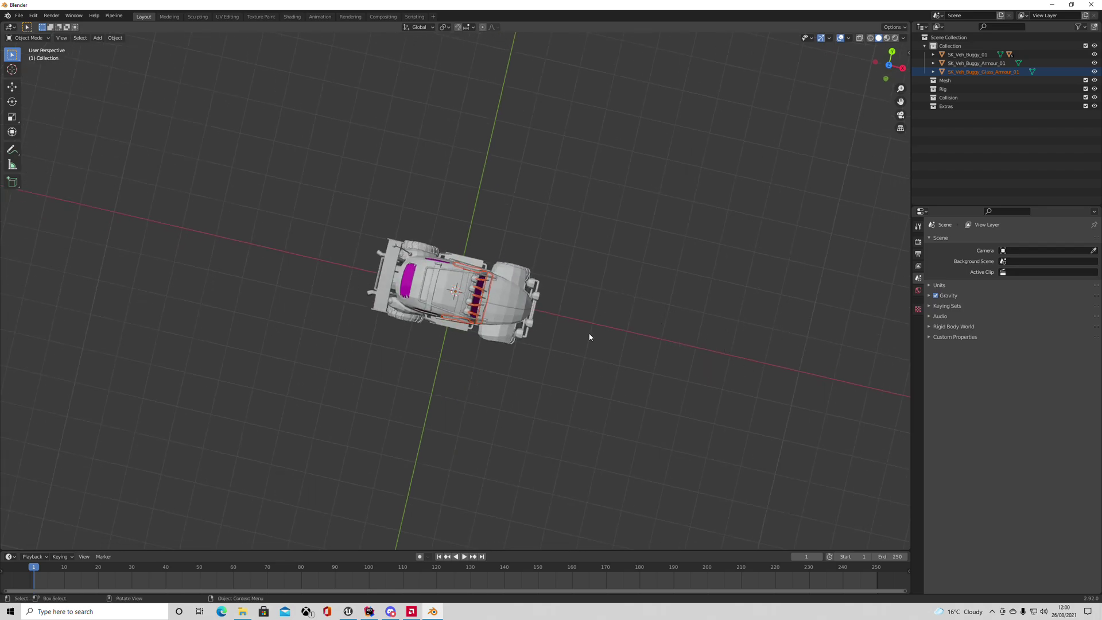
{"action": "mouse_move", "coordinate": [590, 336]}
{"action": "middle_mouse_down"}
{"action": "mouse_move", "coordinate": [612, 275]}
{"action": "mouse_move", "coordinate": [640, 270]}
{"action": "mouse_move", "coordinate": [563, 279]}
{"action": "mouse_move", "coordinate": [565, 264]}
{"action": "middle_mouse_up"}
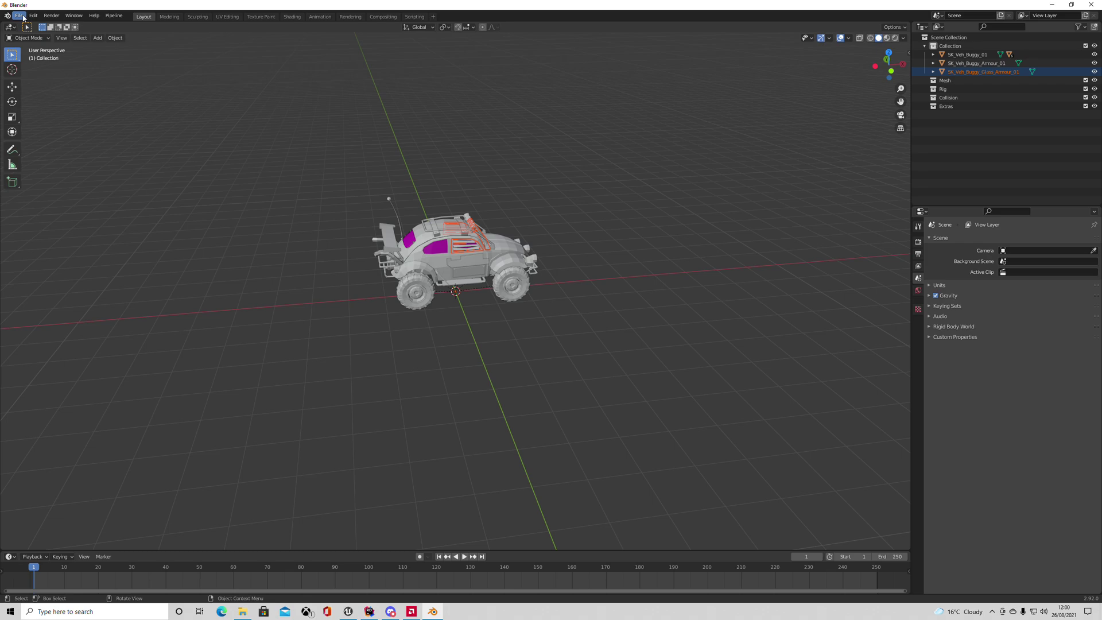
Check the Send to Unreal add-on's Mesh Folder, leaving it as /Game/Vehicles/ApocBuggy/.
{"action": "left_click", "coordinate": [33, 16]}
{"action": "left_click", "coordinate": [35, 11]}
{"action": "left_click", "coordinate": [69, 138]}
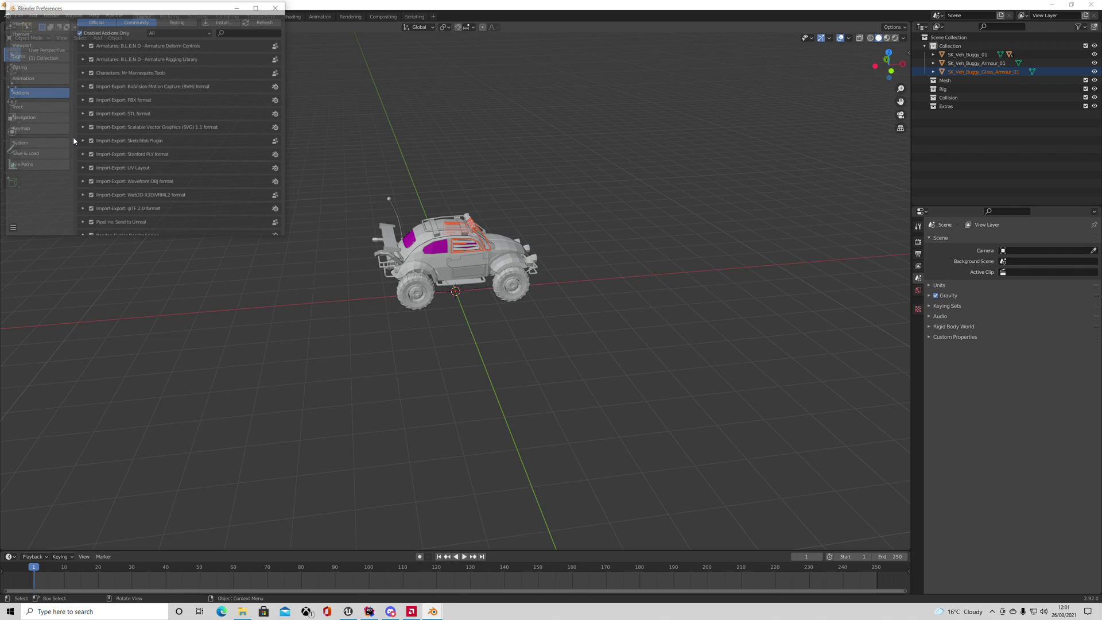
{"action": "scroll", "coordinate": [143, 179], "scroll_direction": "down", "scroll_amount": 1}
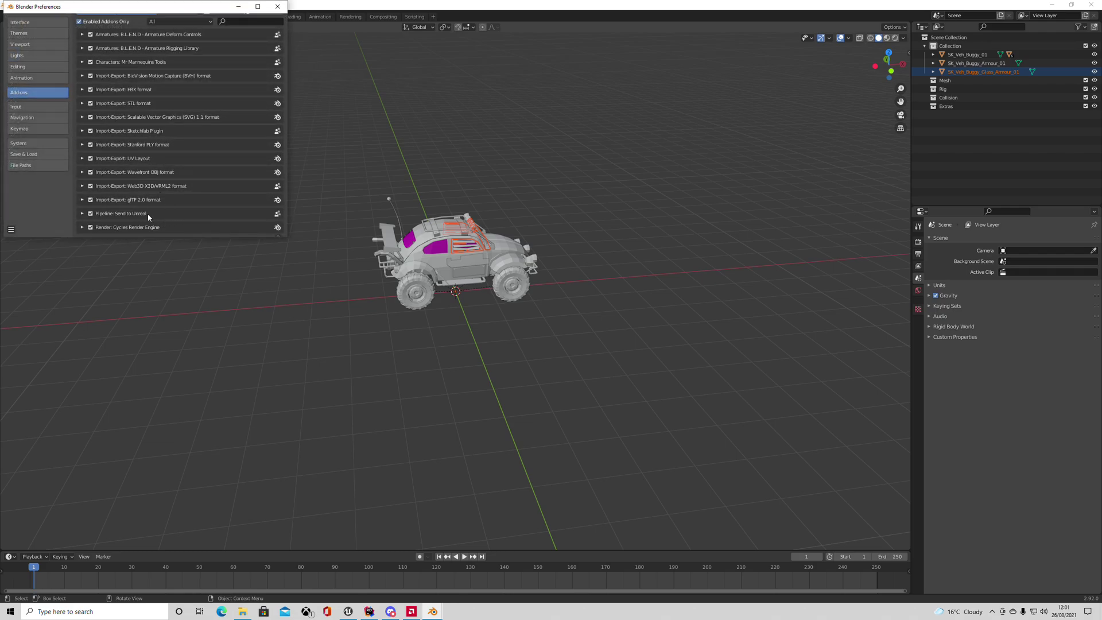
{"action": "left_click", "coordinate": [82, 214]}
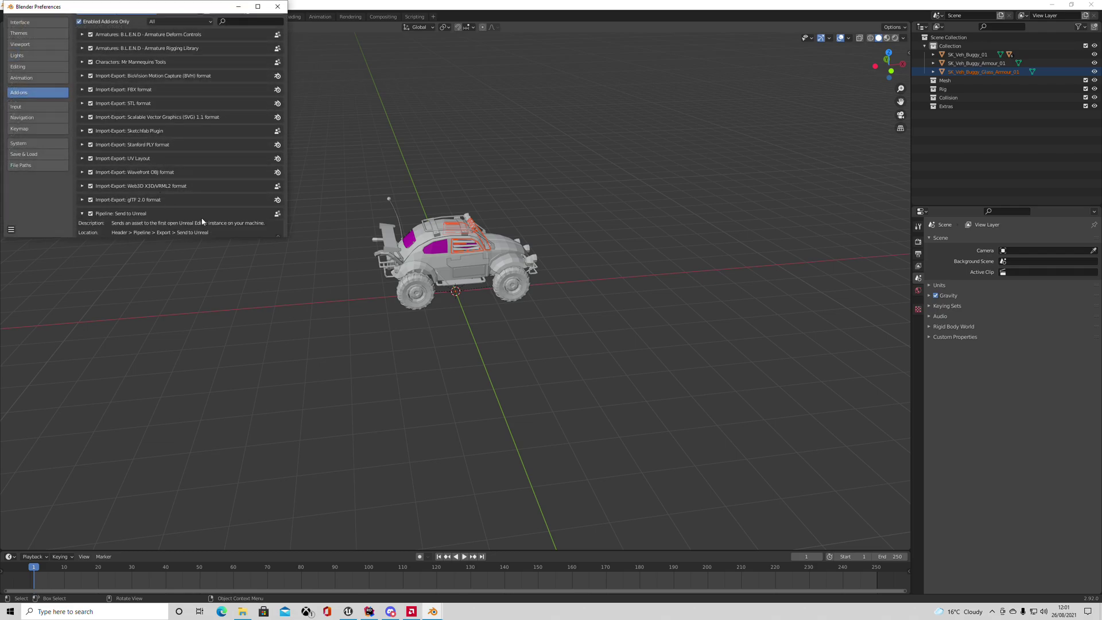
{"action": "scroll", "coordinate": [172, 208], "scroll_direction": "down", "scroll_amount": 5}
{"action": "scroll", "coordinate": [183, 202], "scroll_direction": "down", "scroll_amount": 5}
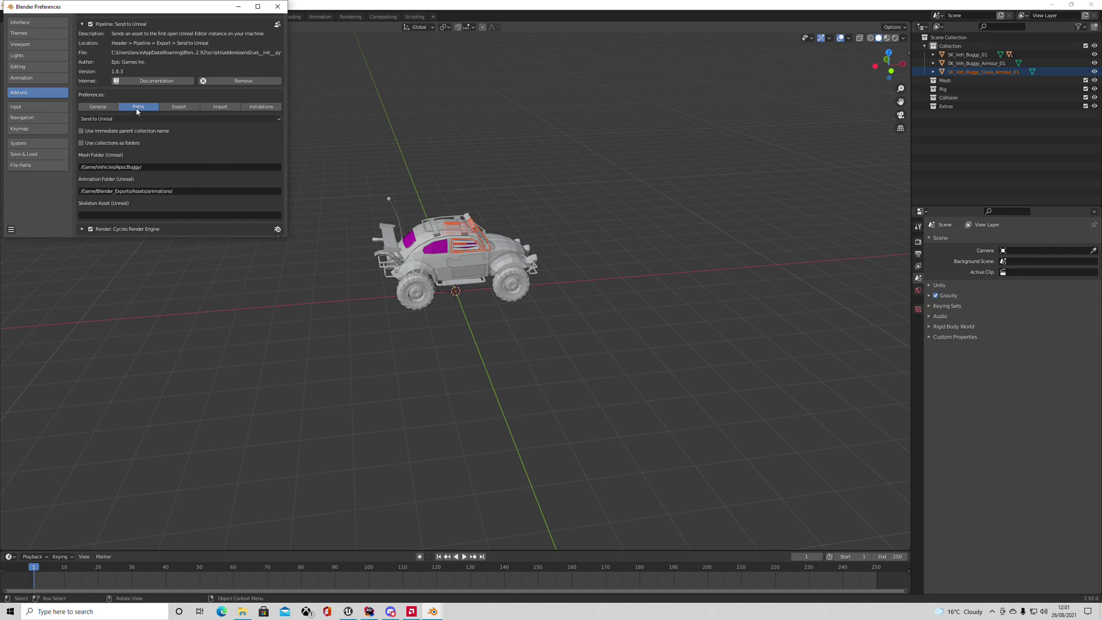
{"action": "left_click", "coordinate": [150, 168]}
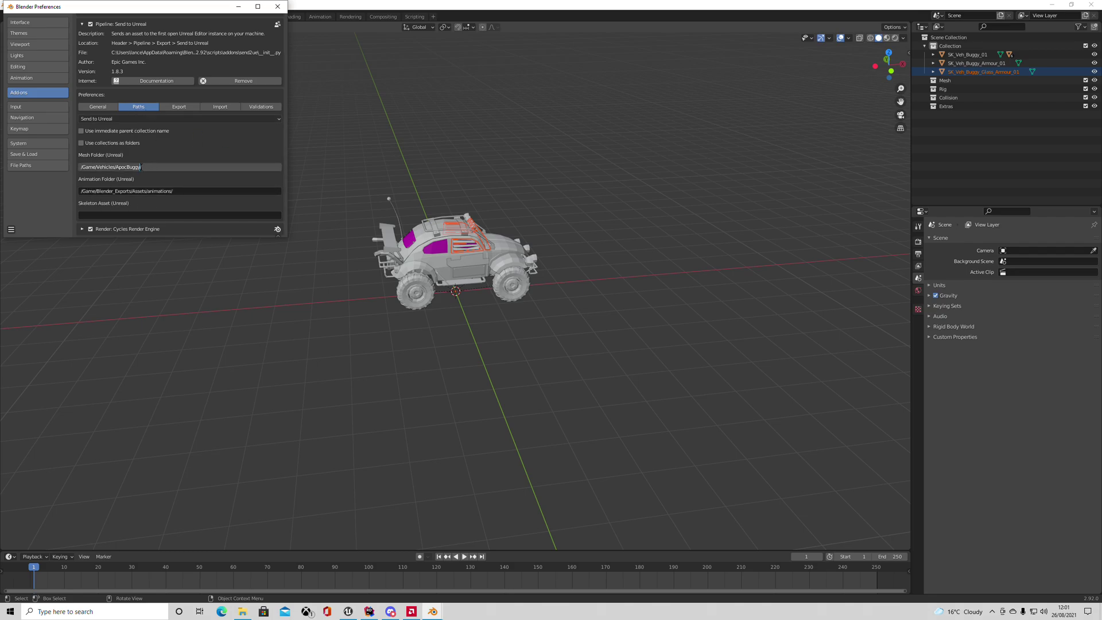
{"action": "left_click", "coordinate": [80, 168]}
{"action": "type", "text": "/"}
{"action": "key", "text": "Return"}
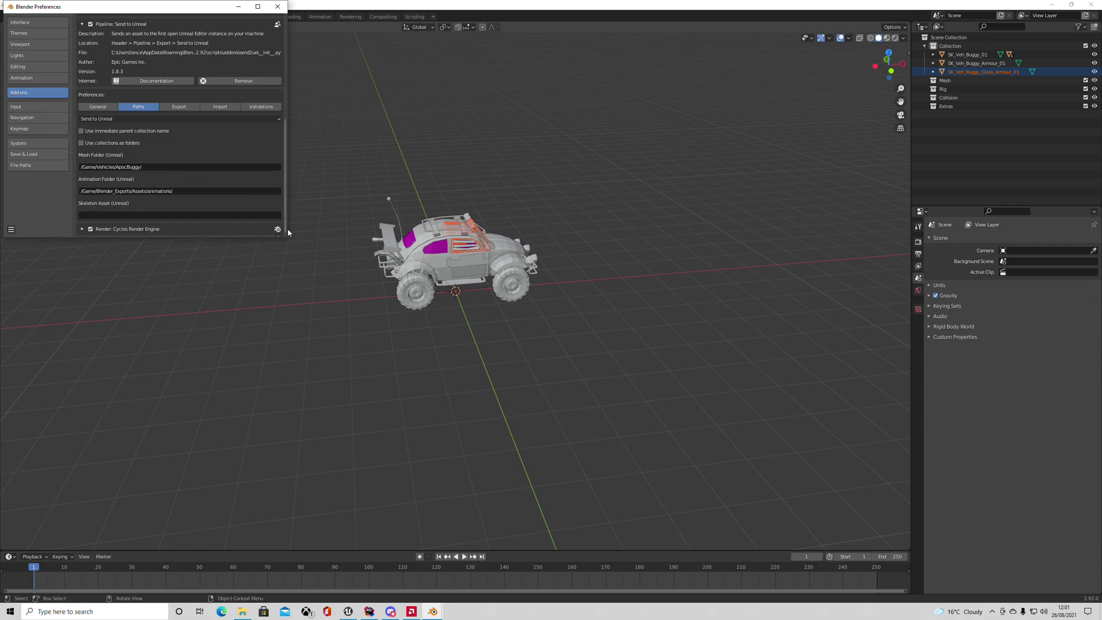
Close Preferences and move the buggy body, armour and glass armour into the Mesh collection.
{"action": "left_click", "coordinate": [277, 6]}
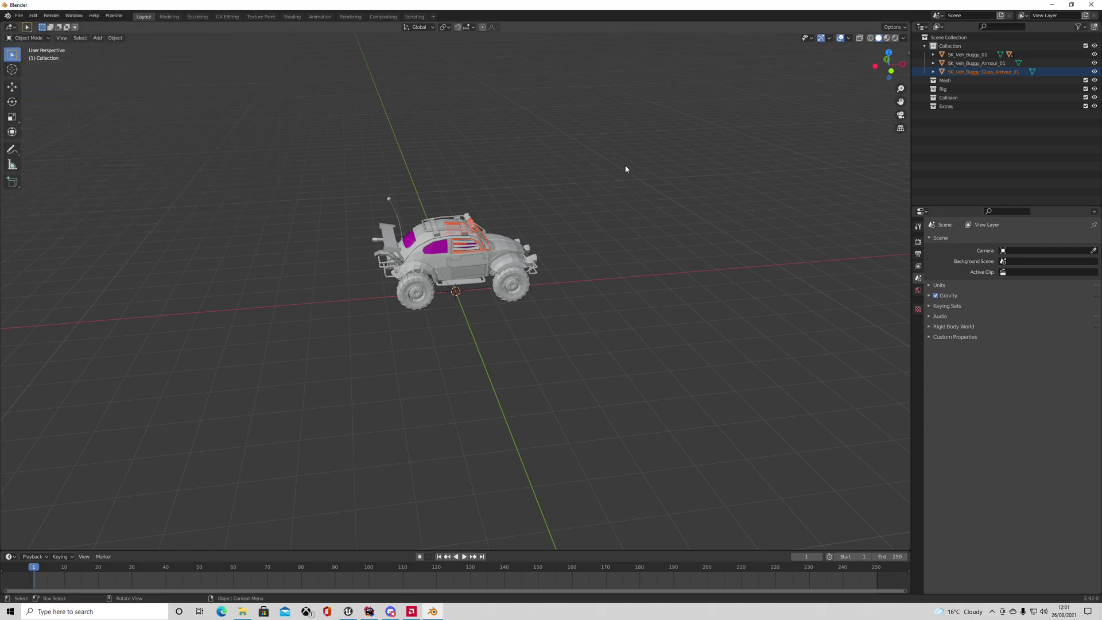
{"action": "left_click", "coordinate": [967, 55]}
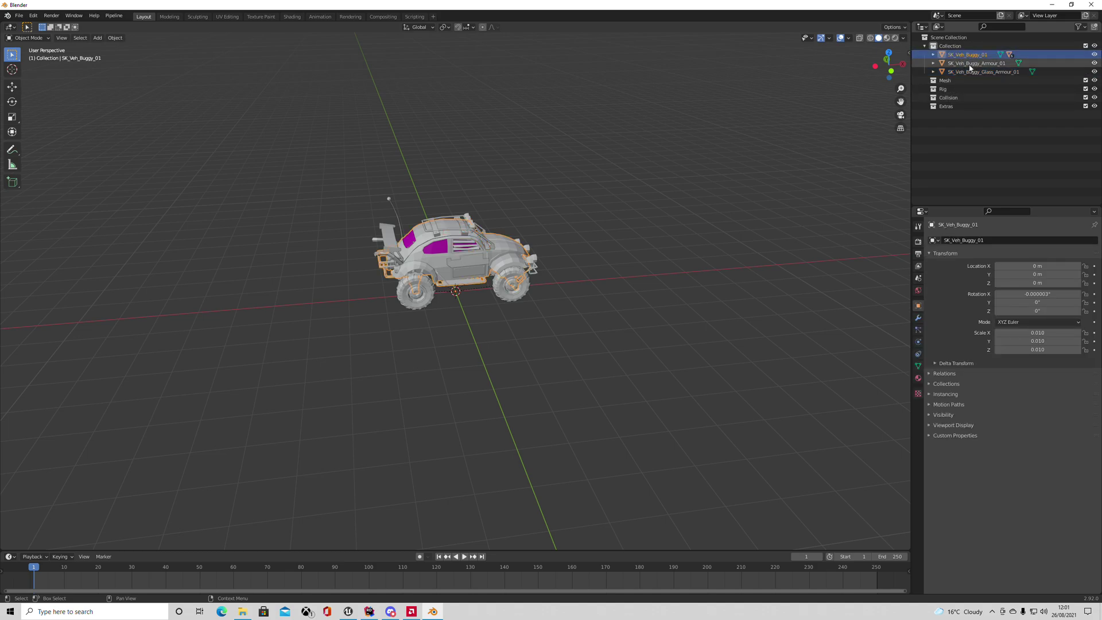
{"action": "left_click", "coordinate": [969, 64], "text": "ctrl"}
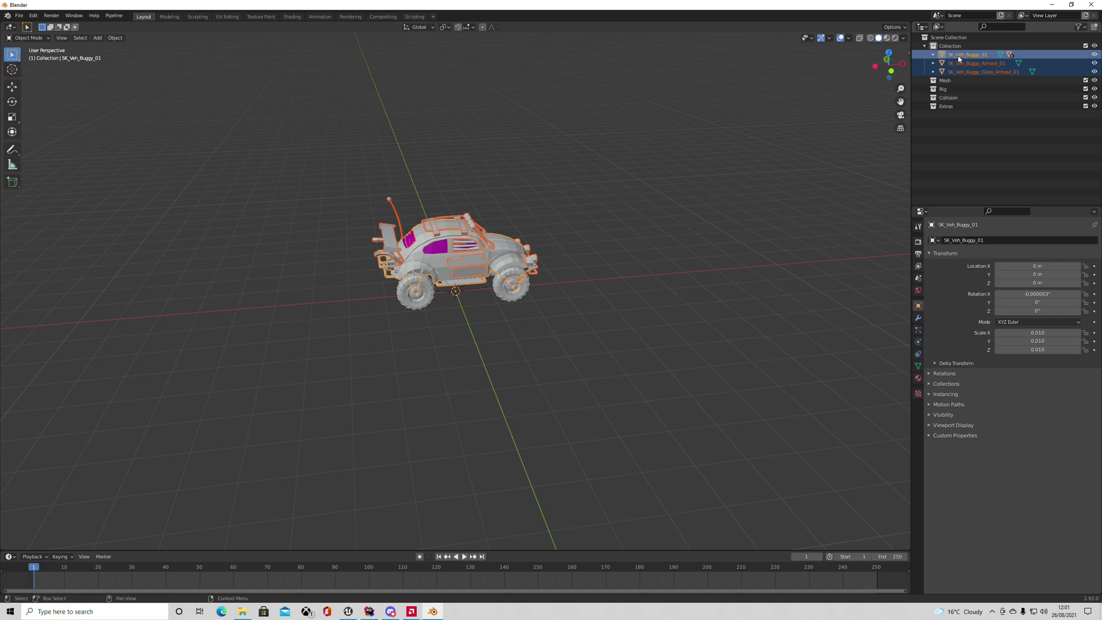
{"action": "left_click_drag", "start_coordinate": [958, 58], "coordinate": [951, 81]}
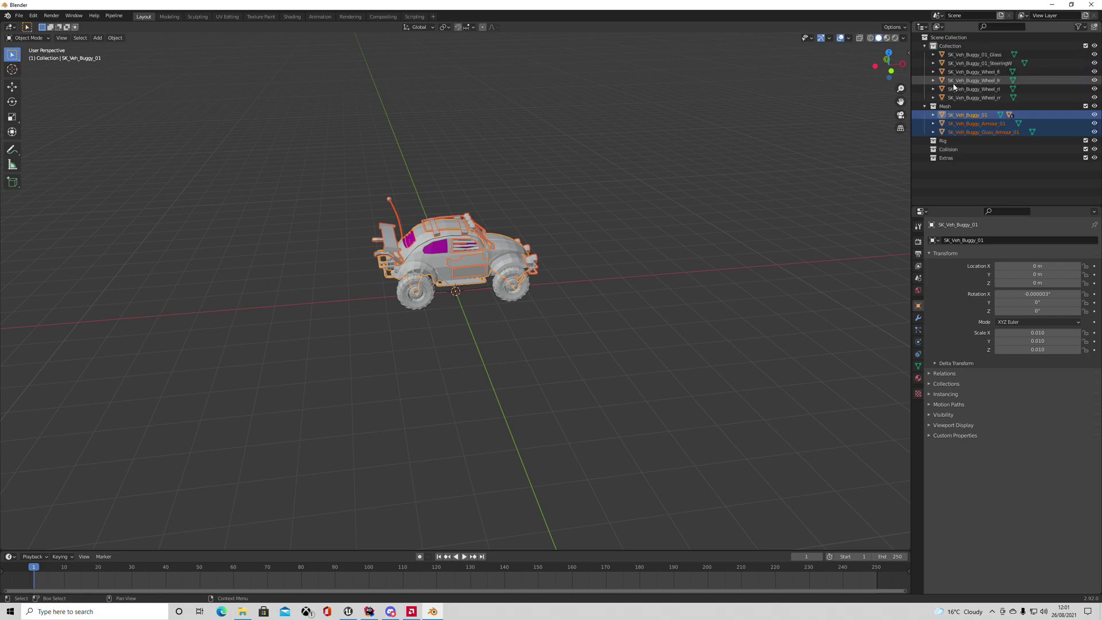
Regroup the glass, steering wheel and wheel objects, then select all buggy meshes.
{"action": "left_click", "coordinate": [933, 116]}
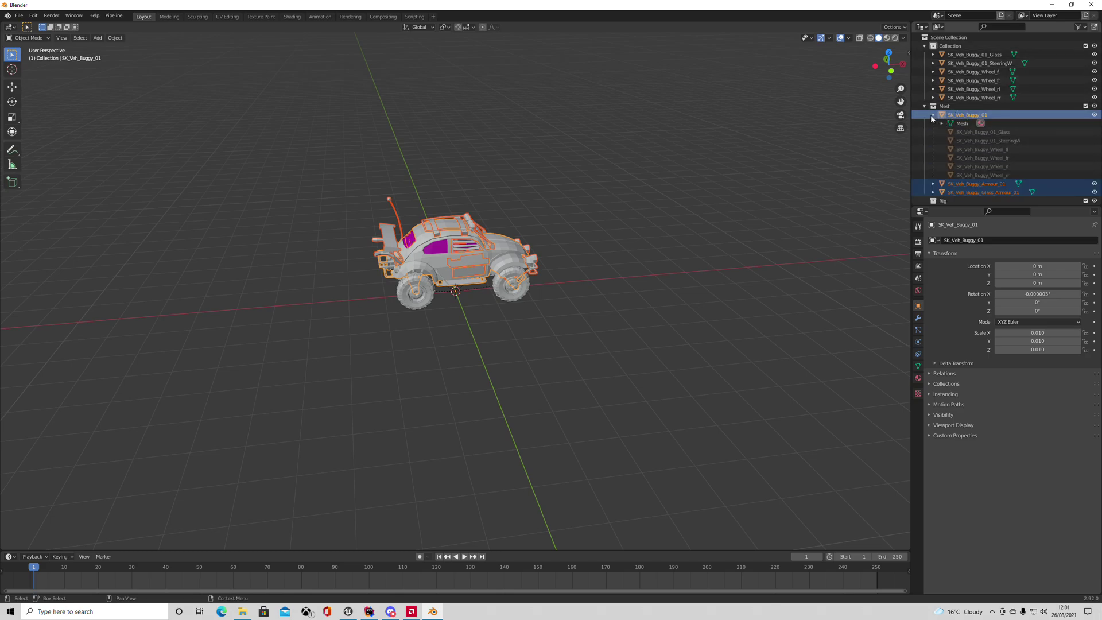
{"action": "left_click", "coordinate": [934, 116]}
{"action": "left_click", "coordinate": [962, 57]}
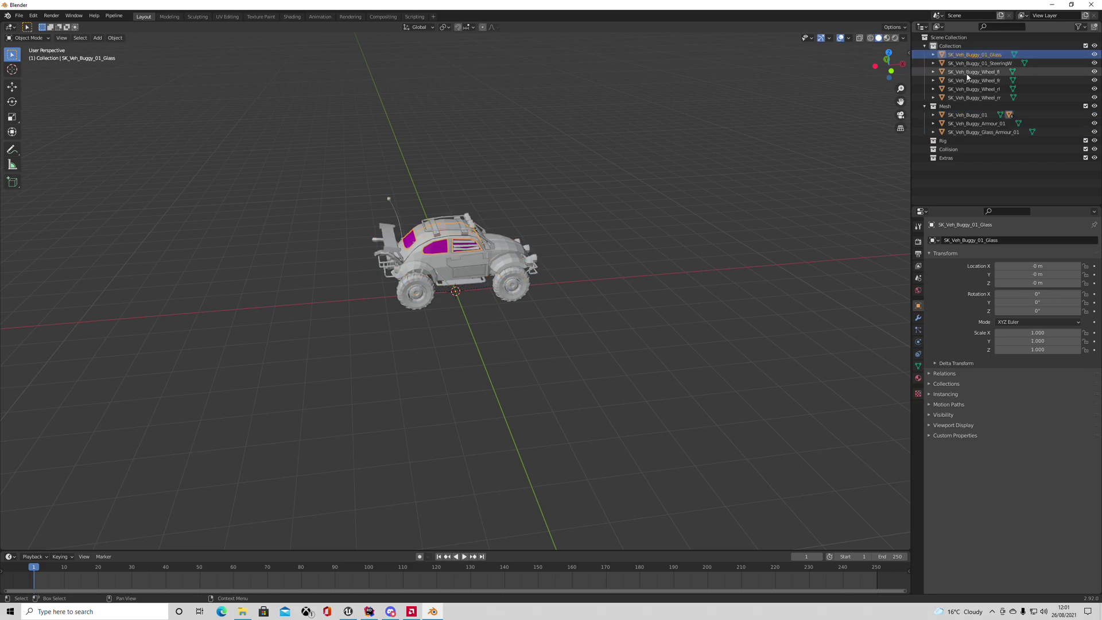
{"action": "left_click", "coordinate": [976, 99], "text": "shift"}
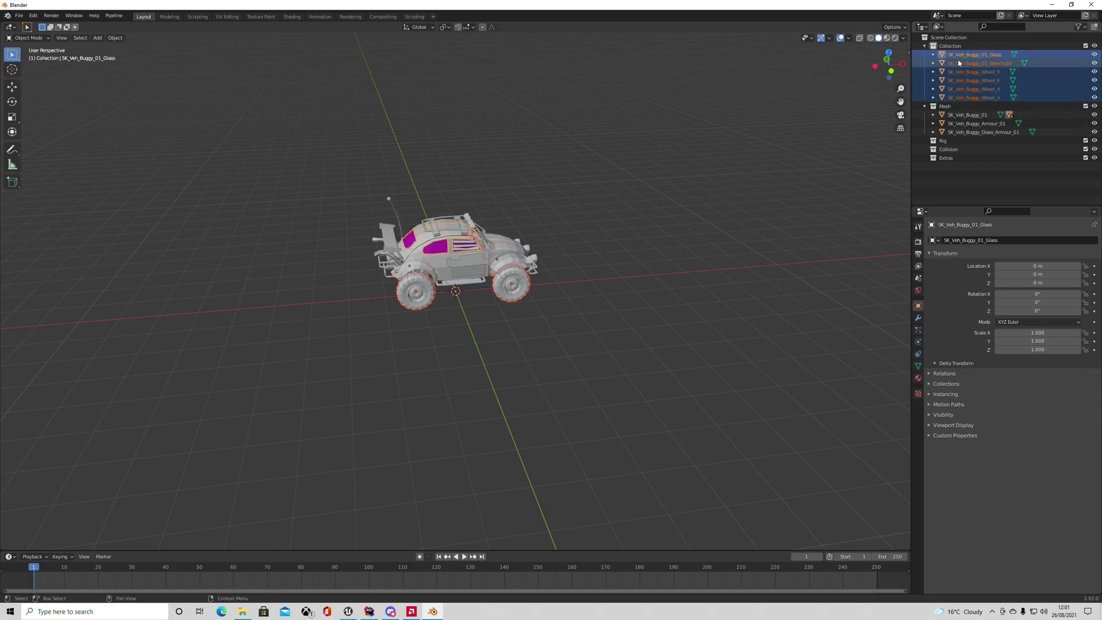
{"action": "mouse_move", "coordinate": [977, 99]}
{"action": "left_mouse_down"}
{"action": "mouse_move", "coordinate": [999, 92]}
{"action": "mouse_move", "coordinate": [976, 116]}
{"action": "left_mouse_up"}
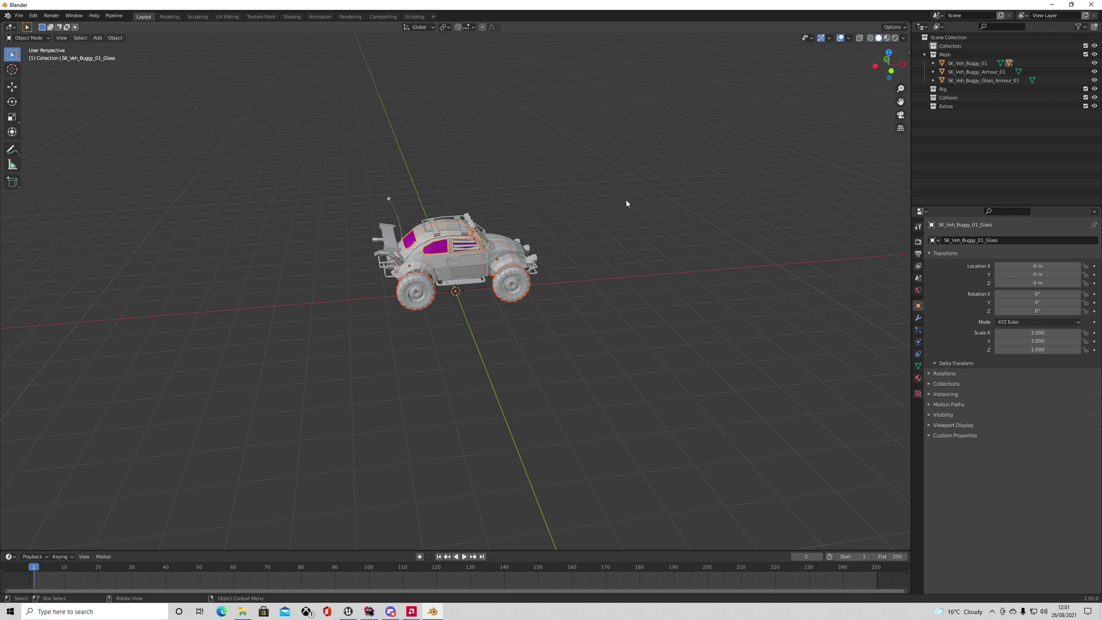
{"action": "key", "text": "a"}
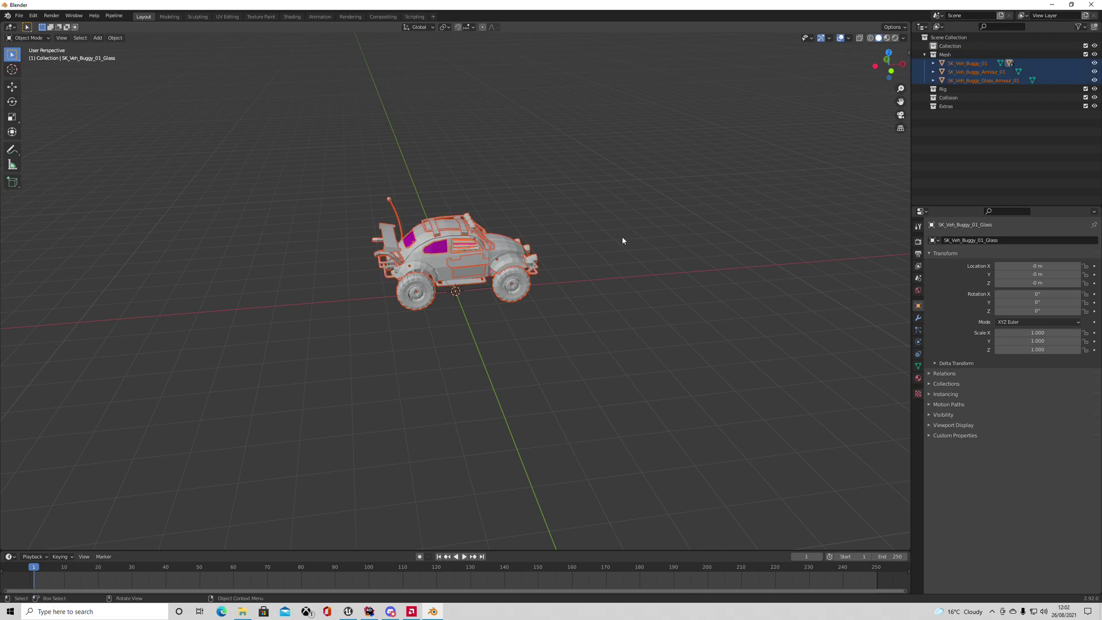
Send the buggy meshes with Pipeline's Send to Unreal and switch to Unreal Editor.
{"action": "left_click", "coordinate": [114, 16]}
{"action": "mouse_move", "coordinate": [130, 34]}
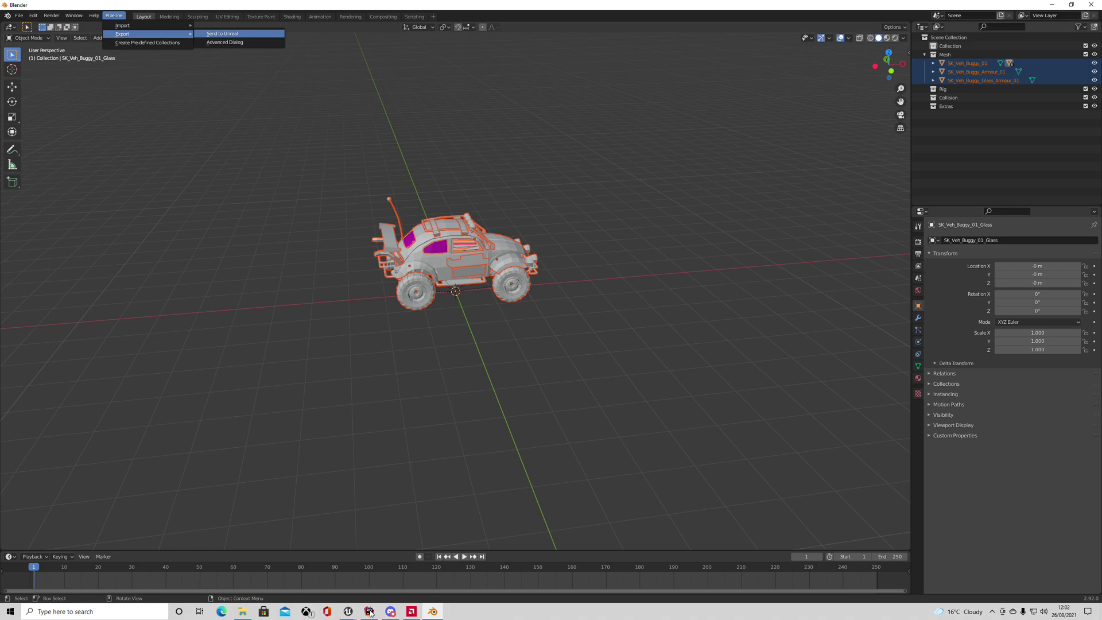
{"action": "mouse_move", "coordinate": [349, 612]}
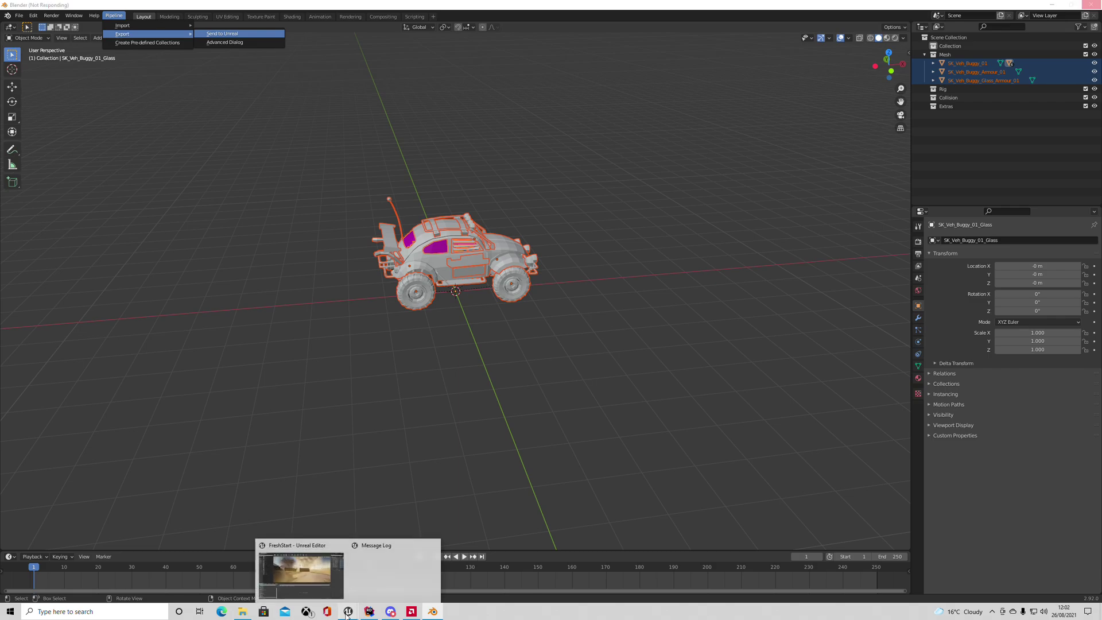
{"action": "left_click", "coordinate": [303, 577]}
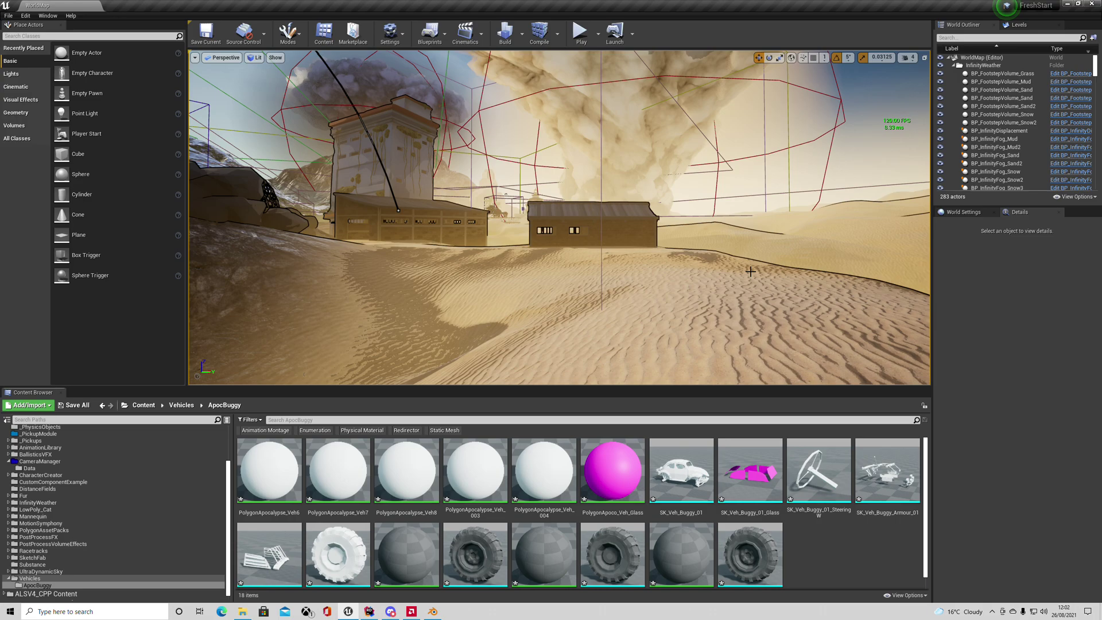
{"action": "scroll", "coordinate": [850, 199], "scroll_direction": "down", "scroll_amount": 2}
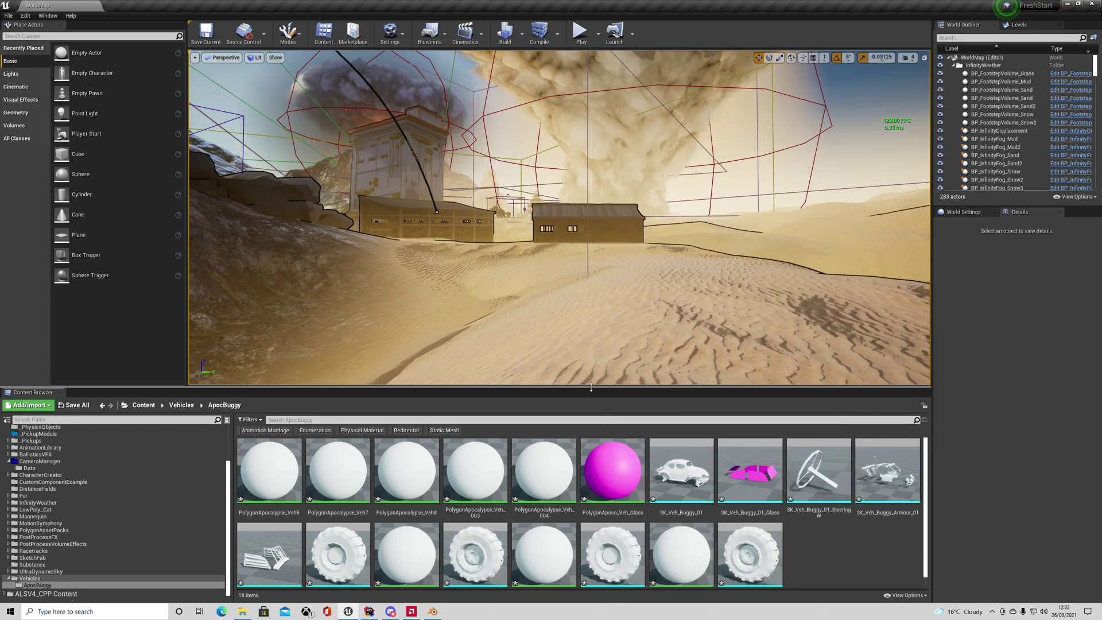
Enlarge the asset grid, select materials Veh6 through Veh_004, and save all modified assets.
{"action": "left_click_drag", "start_coordinate": [591, 387], "coordinate": [594, 290]}
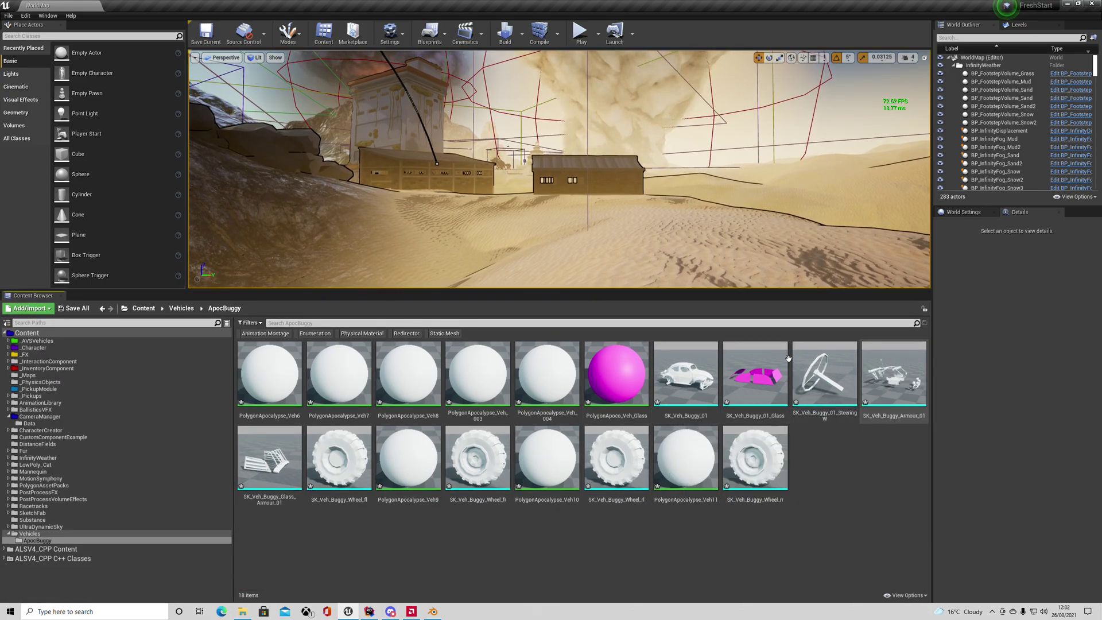
{"action": "mouse_move", "coordinate": [269, 376]}
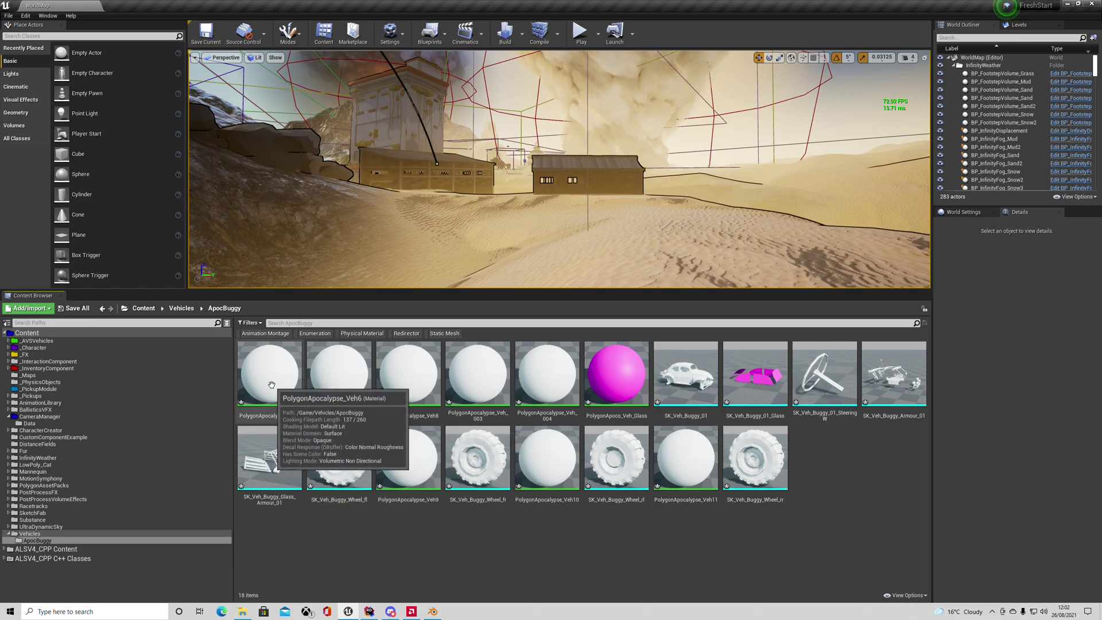
{"action": "left_click", "coordinate": [269, 385]}
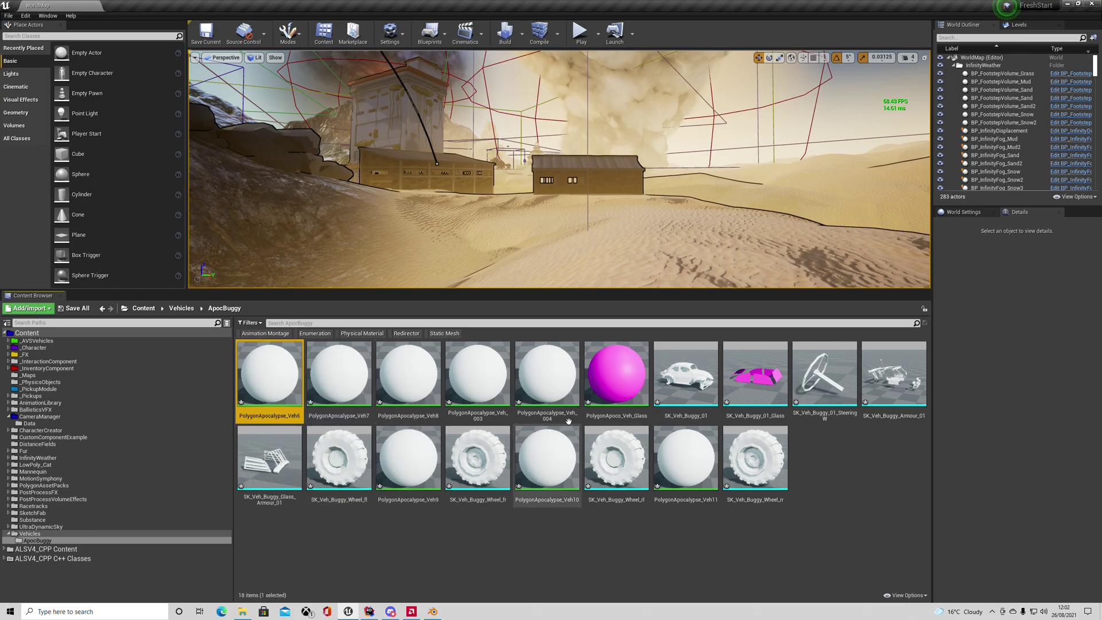
{"action": "left_click", "coordinate": [549, 394], "text": "shift"}
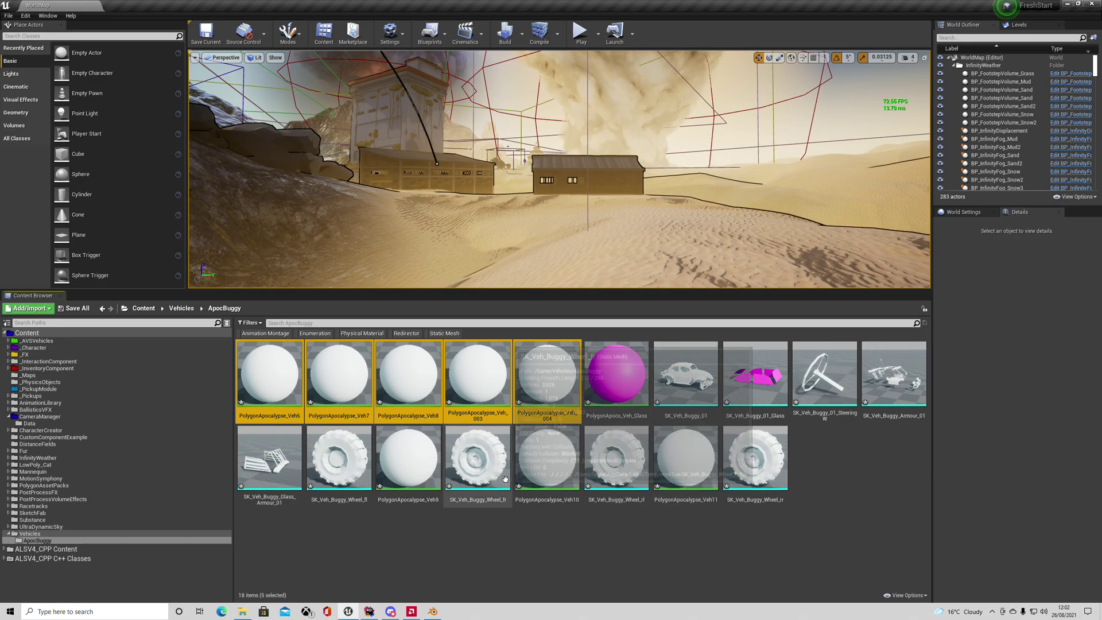
{"action": "left_click", "coordinate": [76, 309]}
{"action": "left_click", "coordinate": [628, 384]}
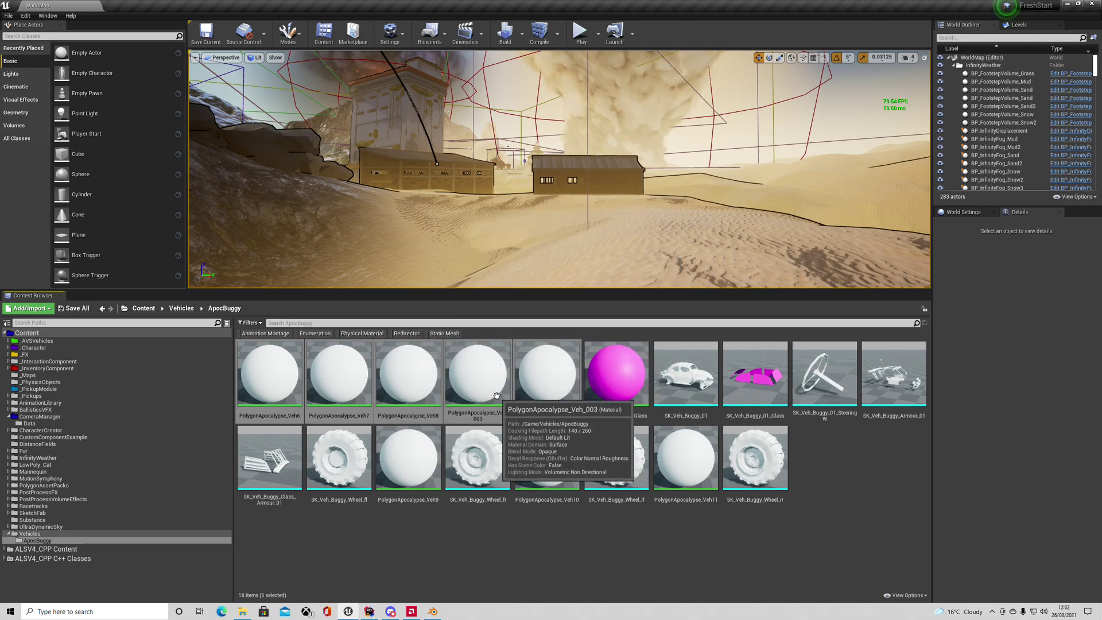
Delete the five white materials, redirecting references to Mat_PolygonApocalypse_Veh_01, and save the meshes.
{"action": "key", "text": "Delete"}
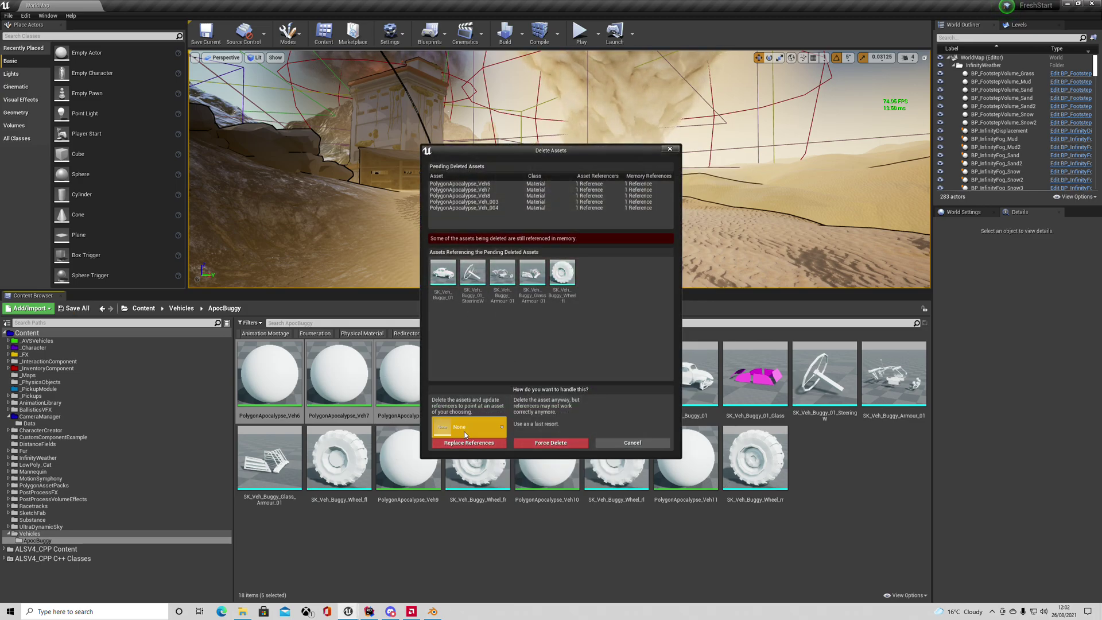
{"action": "left_click", "coordinate": [463, 426]}
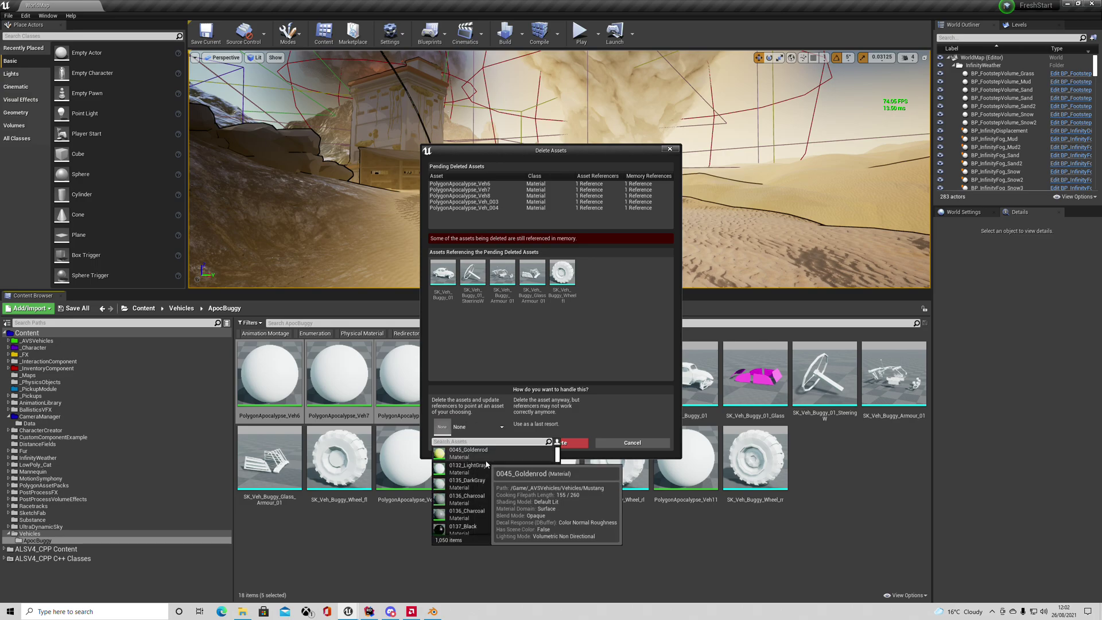
{"action": "type", "text": "apoc v"}
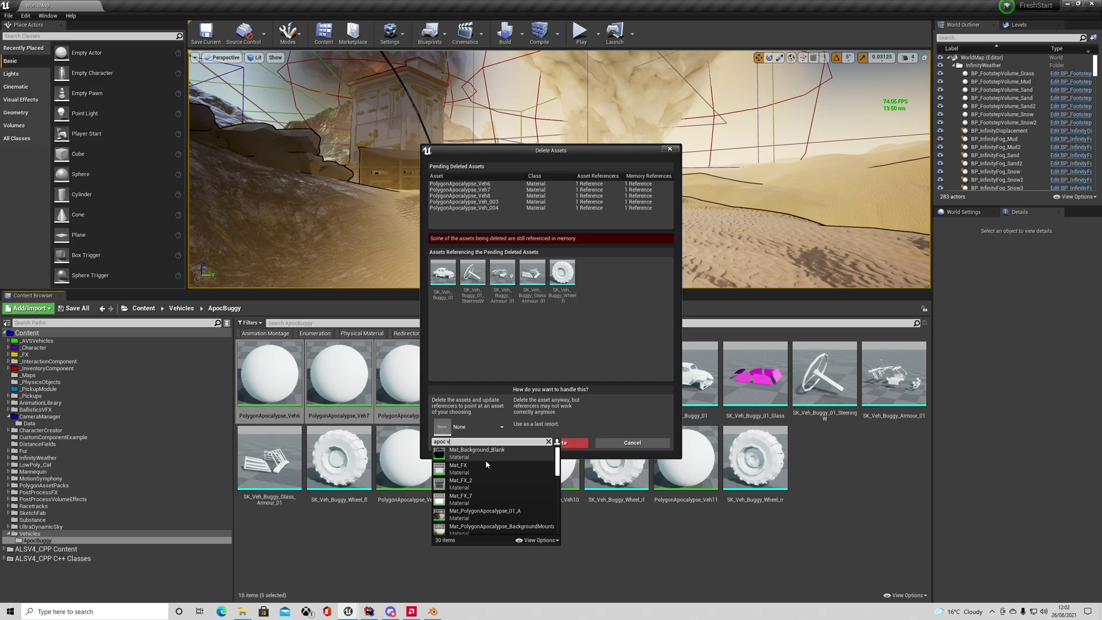
{"action": "type", "text": "eh"}
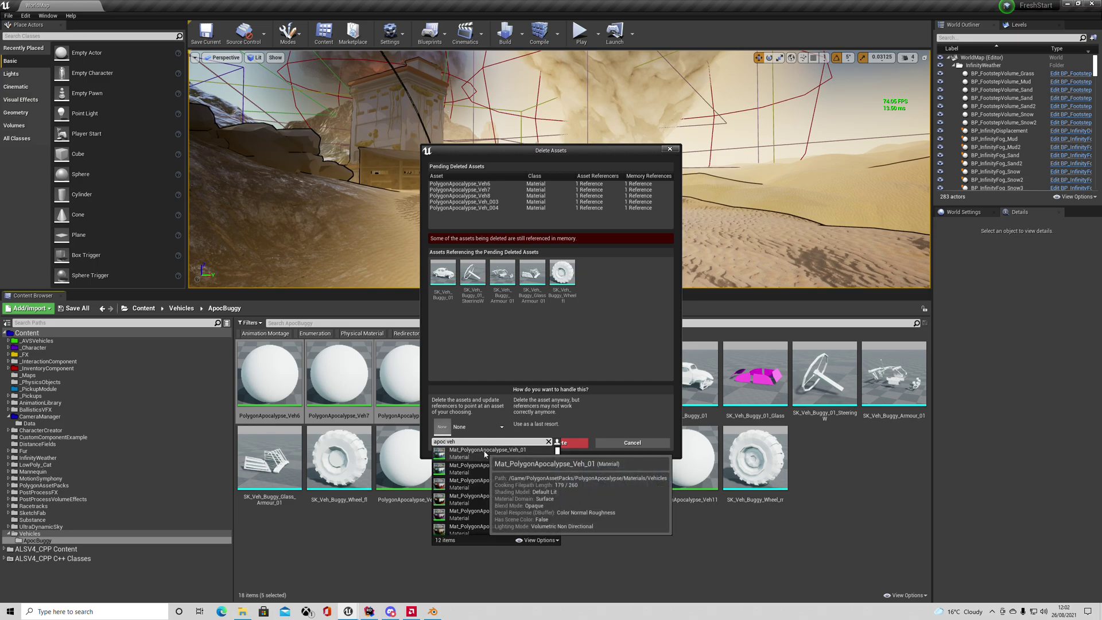
{"action": "left_click", "coordinate": [487, 455]}
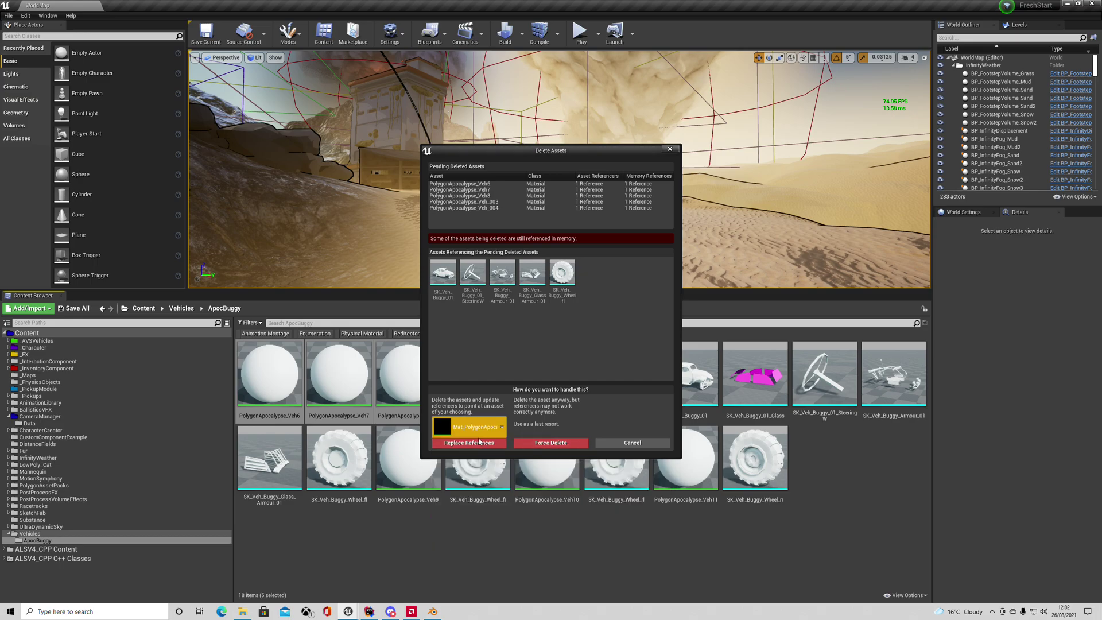
{"action": "left_click", "coordinate": [478, 443]}
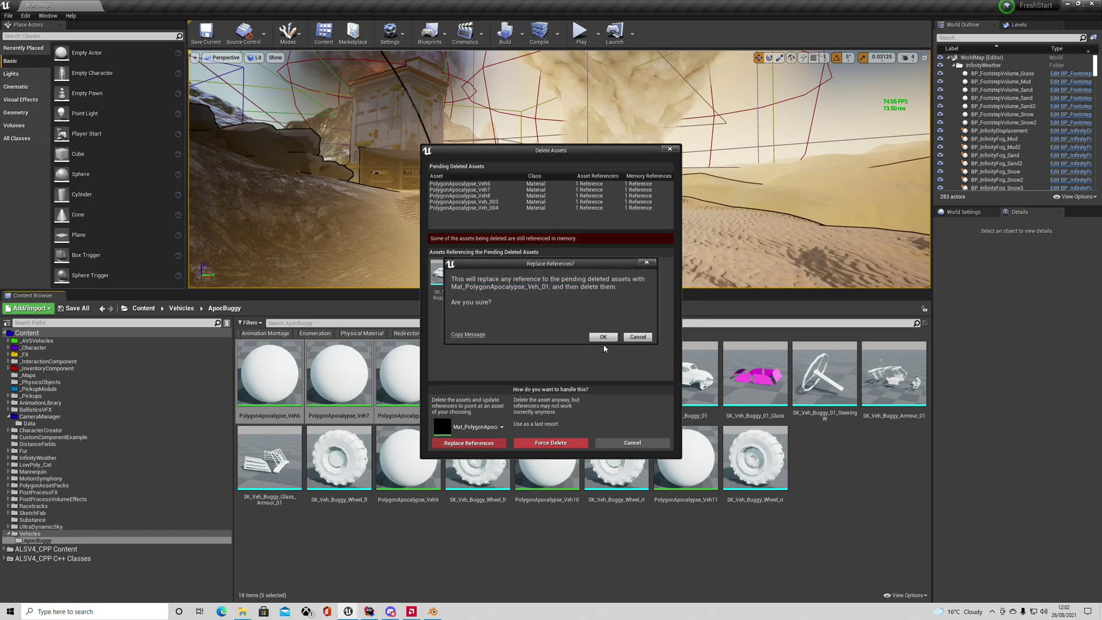
{"action": "left_click", "coordinate": [603, 338]}
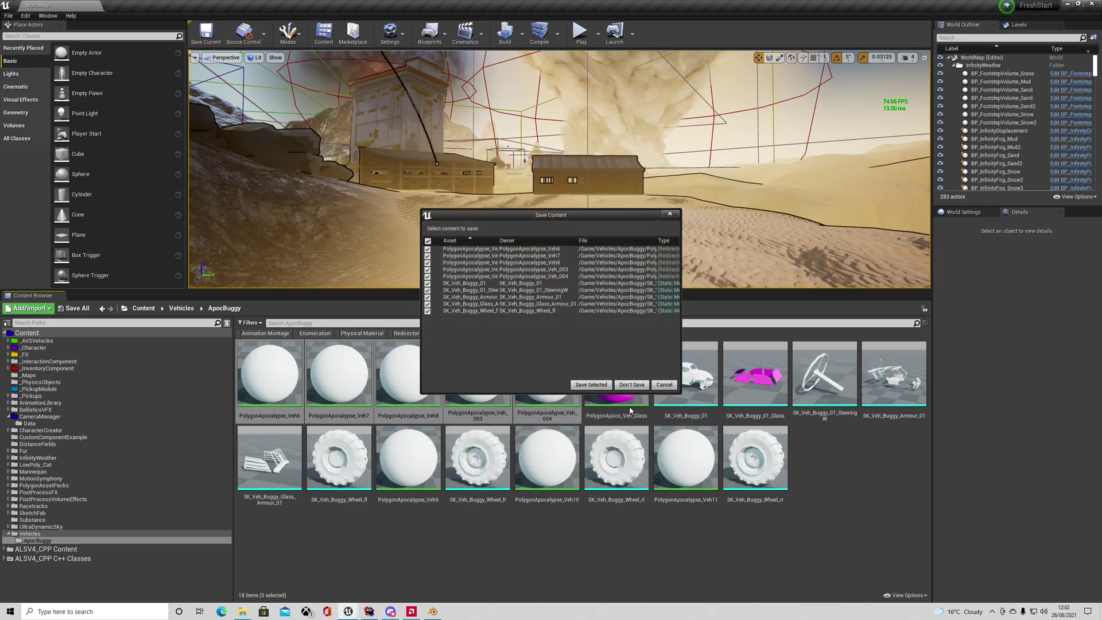
{"action": "left_click", "coordinate": [590, 385]}
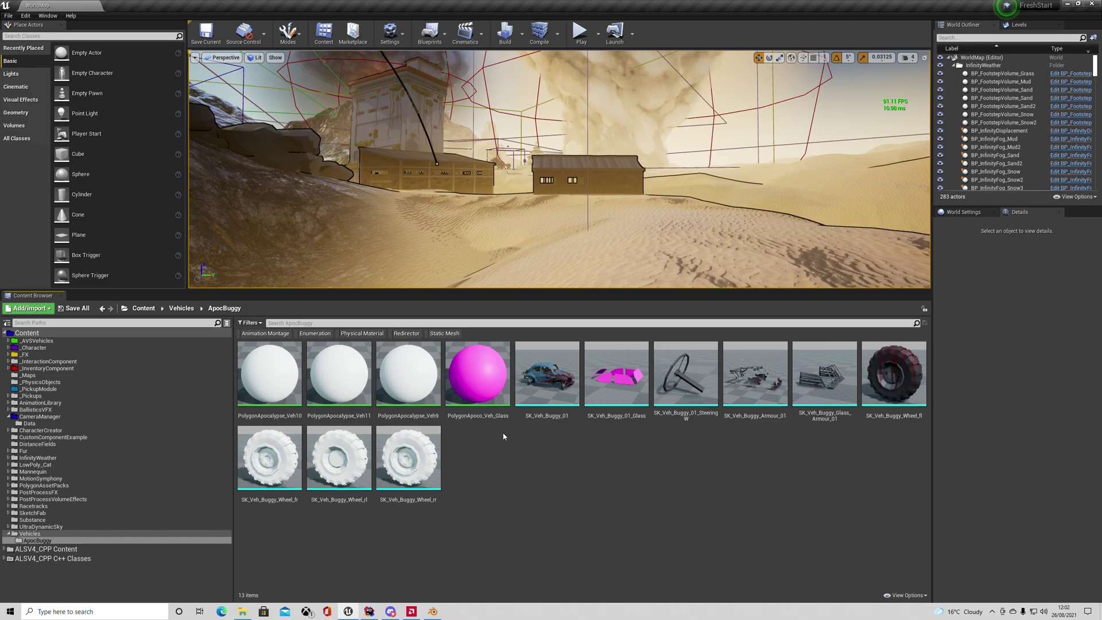
Delete Veh9, Veh10 and Veh11, pointing the wheels to Mat_PolygonApocalypse_Veh_01, and save.
{"action": "left_click", "coordinate": [267, 379]}
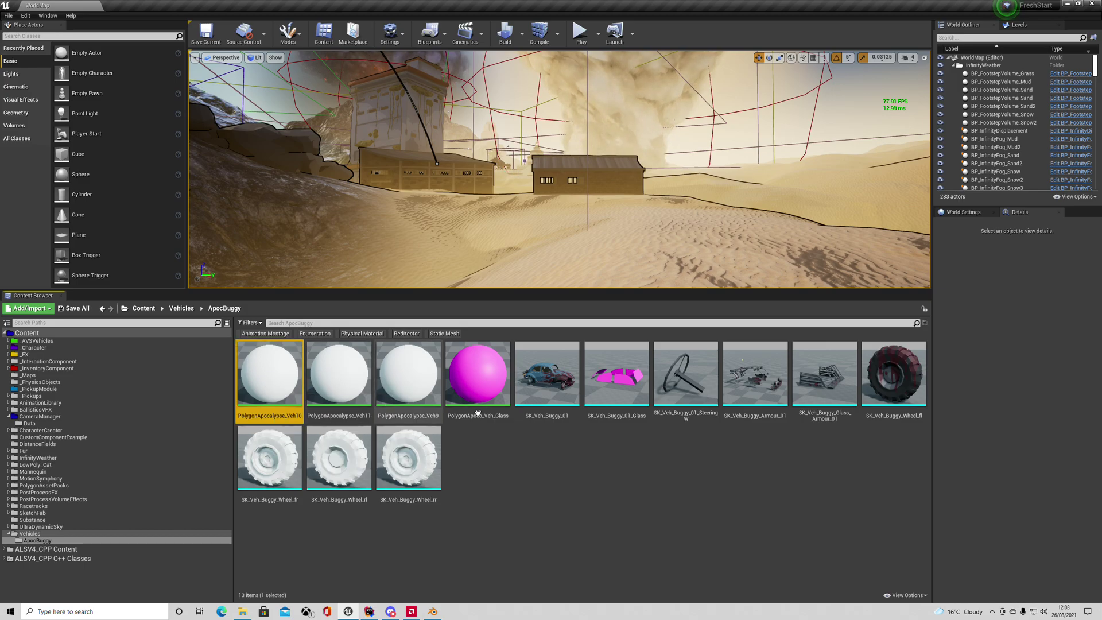
{"action": "left_click", "coordinate": [433, 387], "text": "shift"}
{"action": "key", "text": "Delete"}
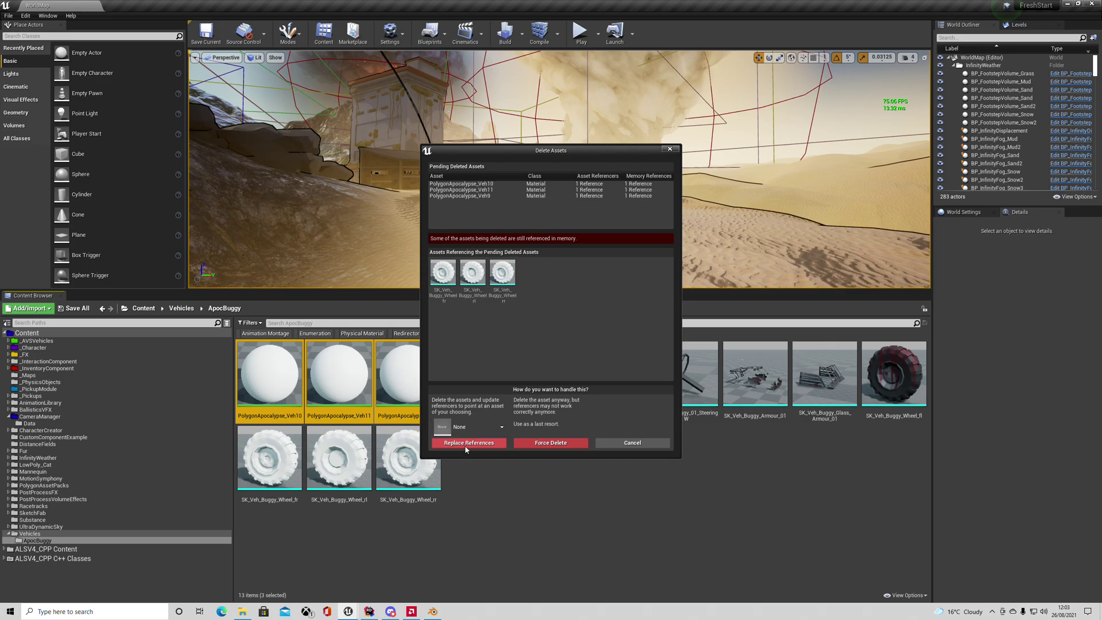
{"action": "left_click", "coordinate": [463, 428]}
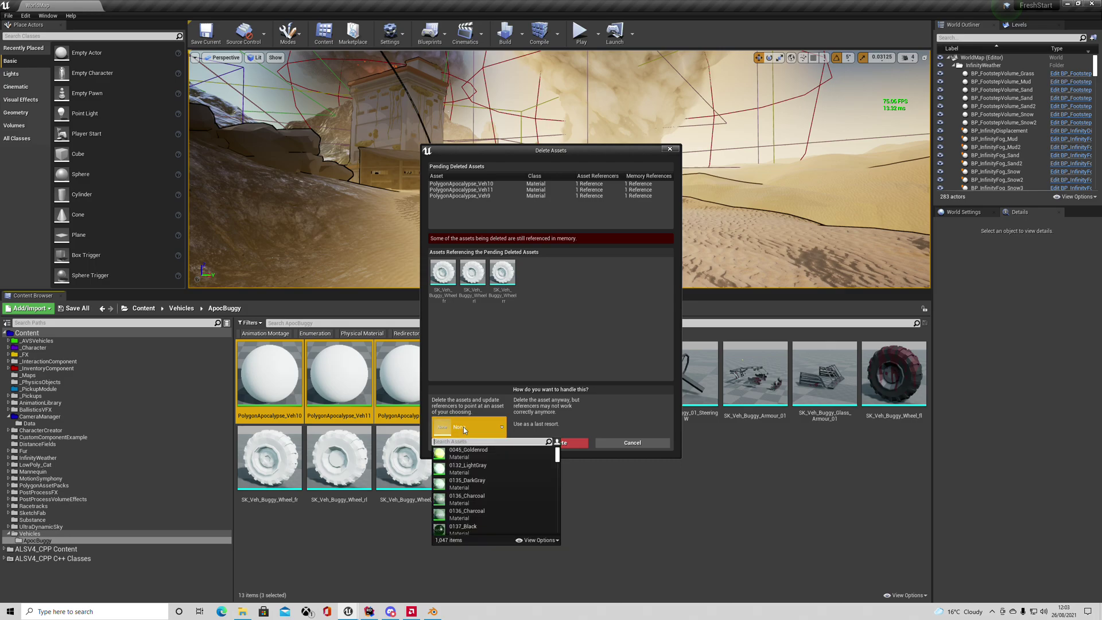
{"action": "type", "text": "ap"}
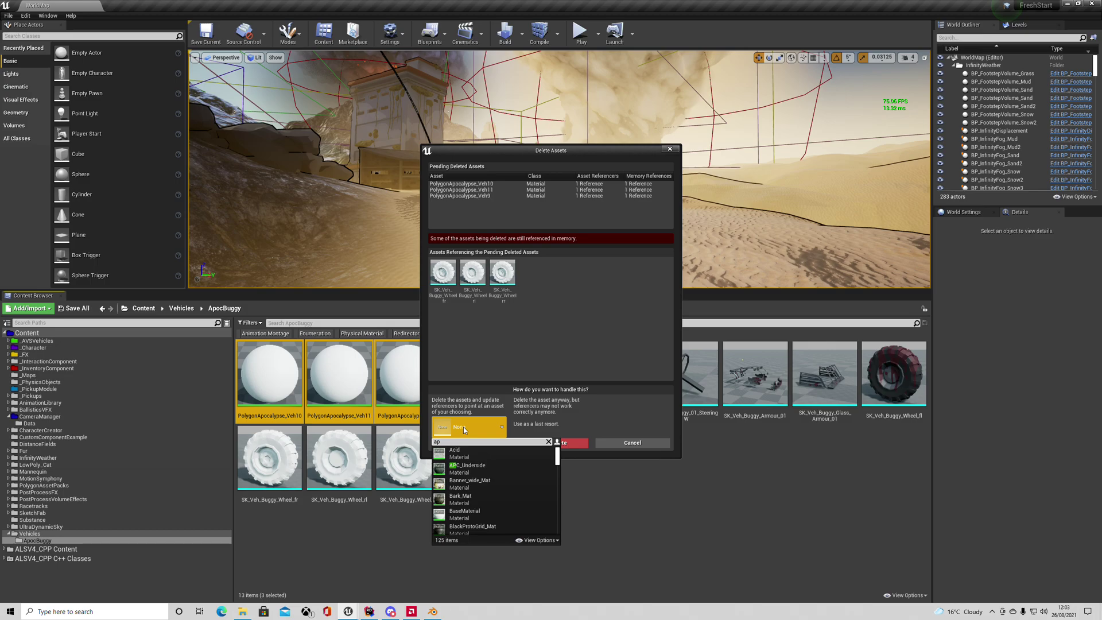
{"action": "type", "text": "oc v"}
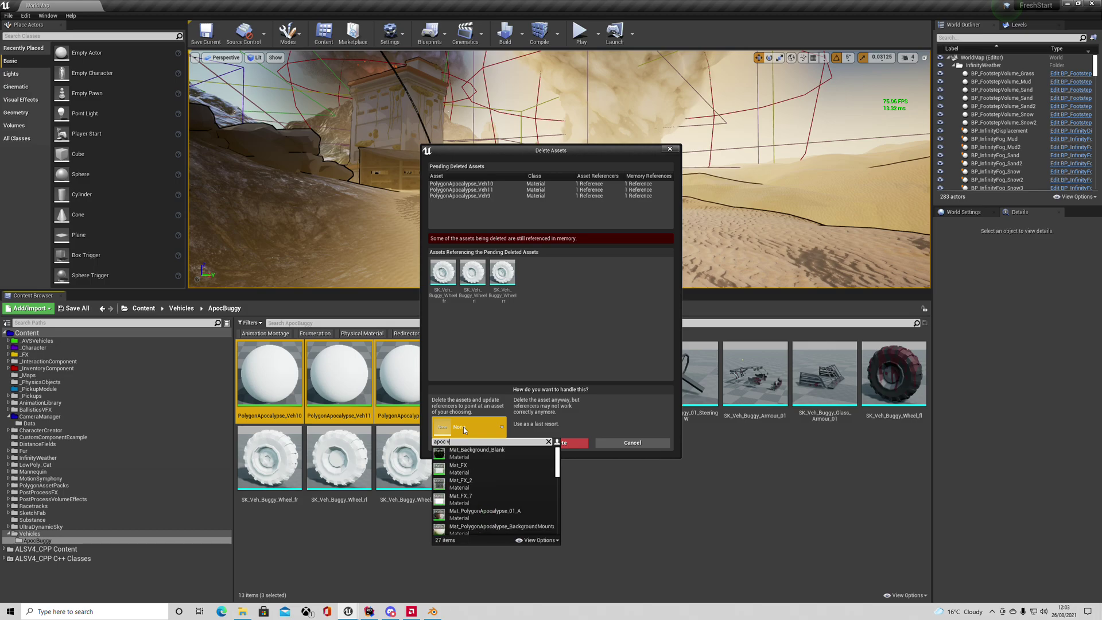
{"action": "type", "text": "eh"}
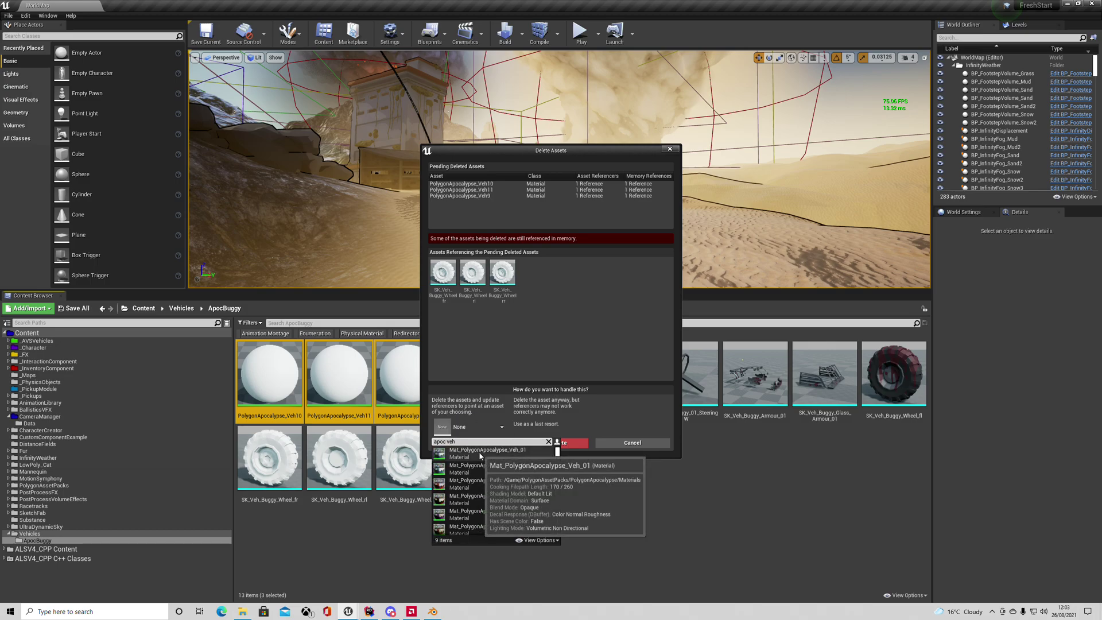
{"action": "left_click", "coordinate": [482, 467]}
{"action": "left_click", "coordinate": [475, 444]}
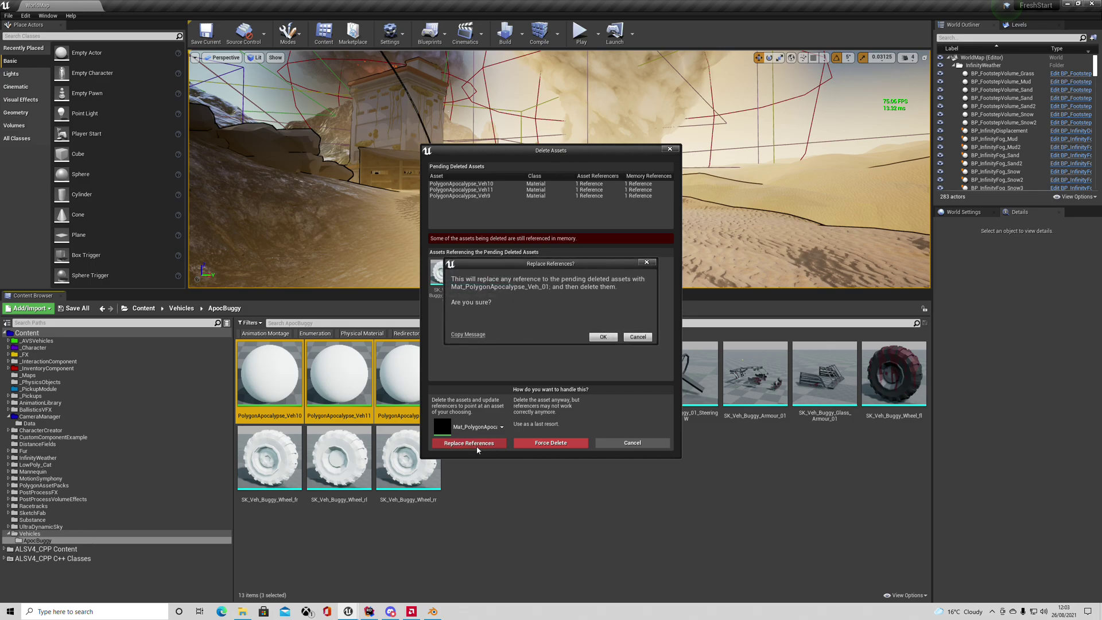
{"action": "left_click", "coordinate": [603, 337]}
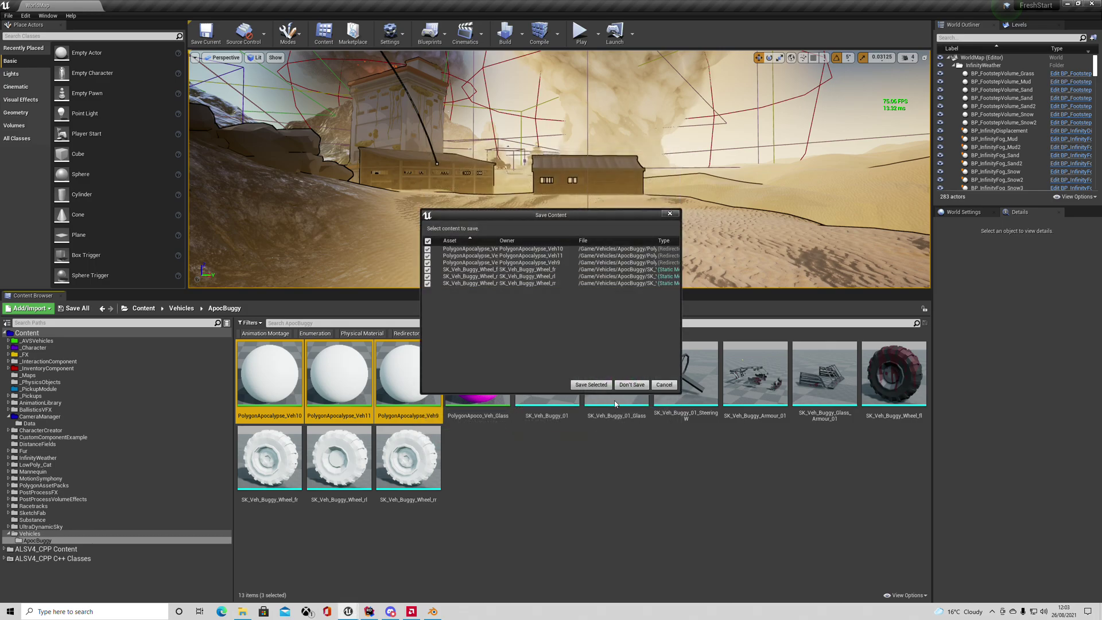
{"action": "left_click", "coordinate": [595, 385]}
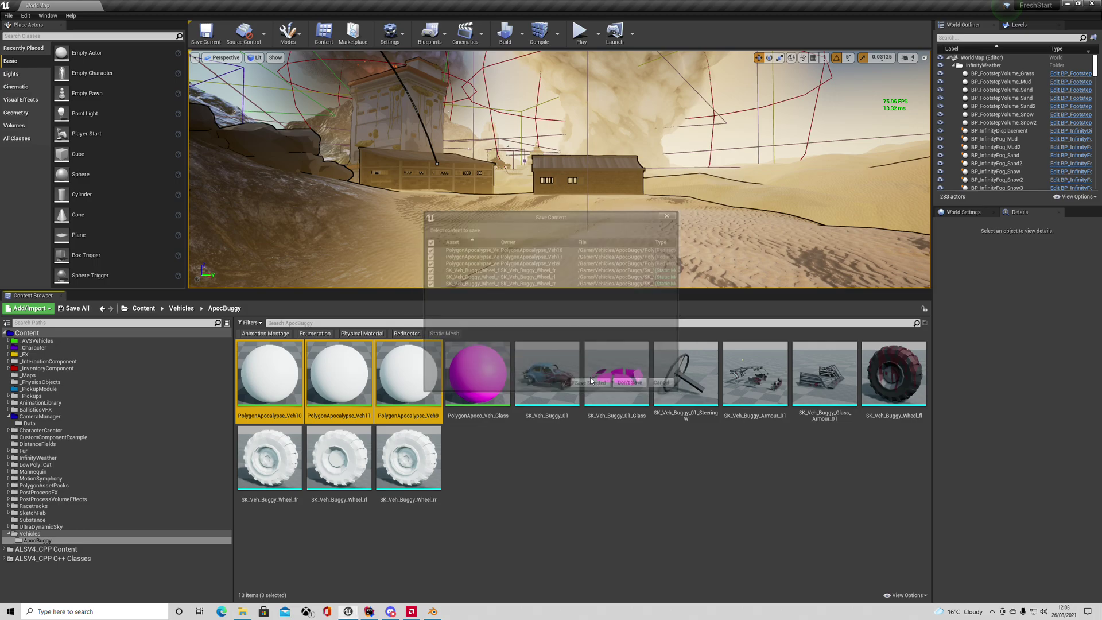
Delete PolygonApoco_Veh_Glass, redirecting it to Mat_PolygonApocalypse_Veh_Glass_01, and save the glass mesh.
{"action": "left_click", "coordinate": [279, 380]}
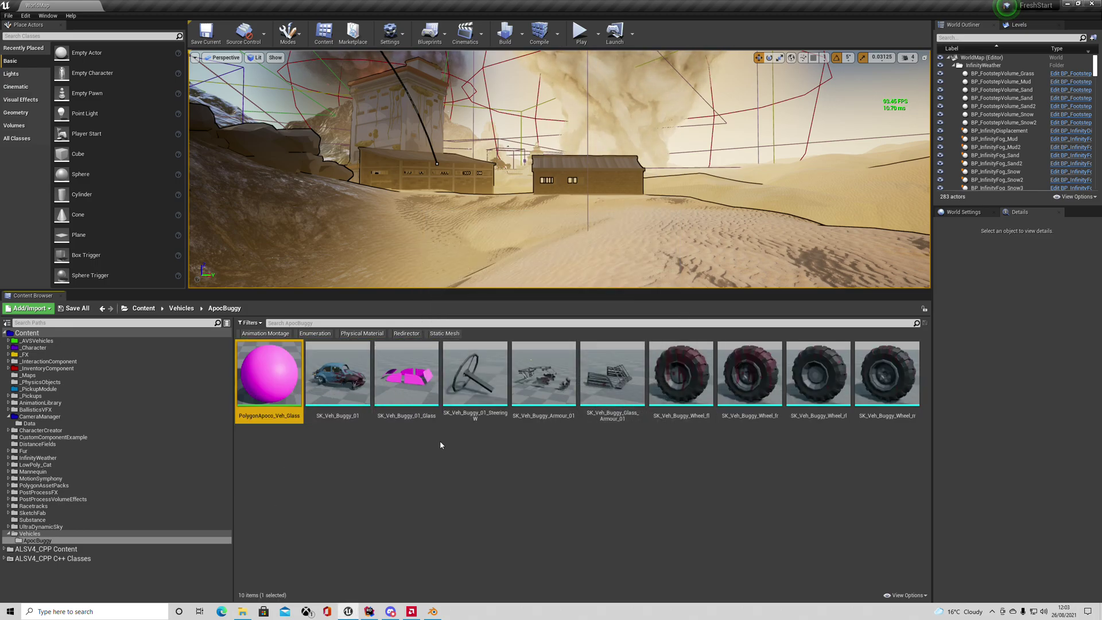
{"action": "key", "text": "Delete"}
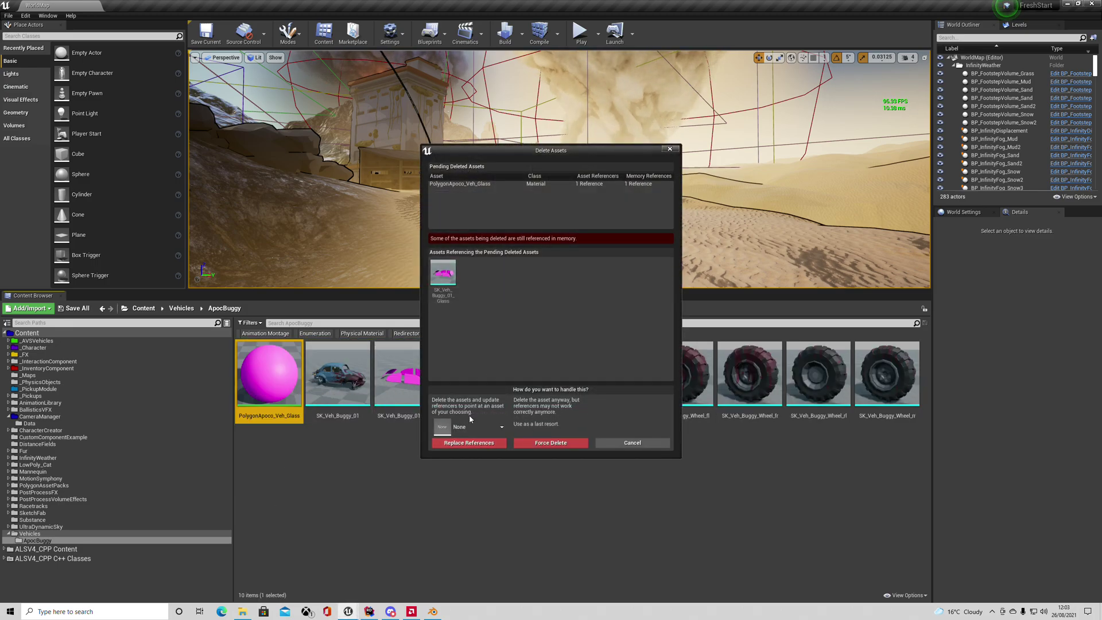
{"action": "left_click", "coordinate": [472, 426]}
{"action": "type", "text": "apoc ve"}
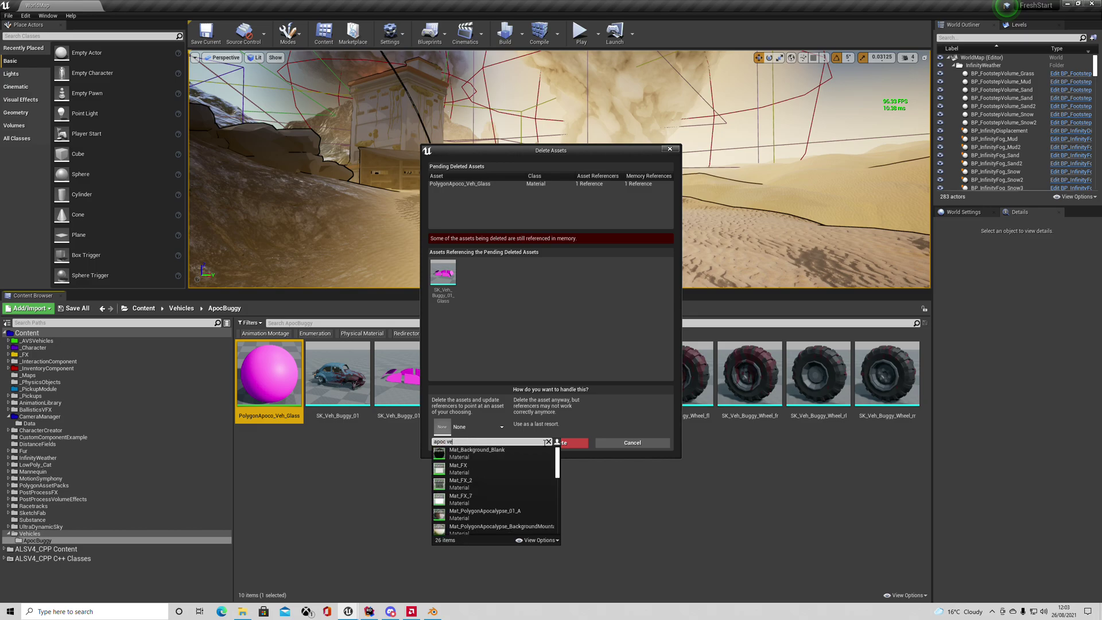
{"action": "type", "text": "h g"}
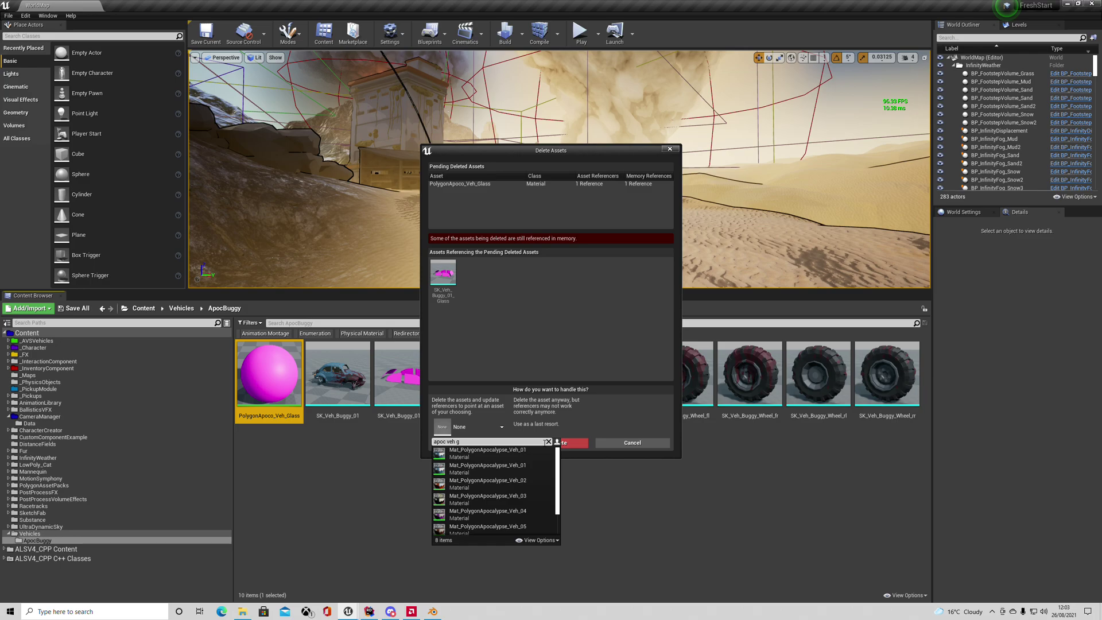
{"action": "type", "text": "la"}
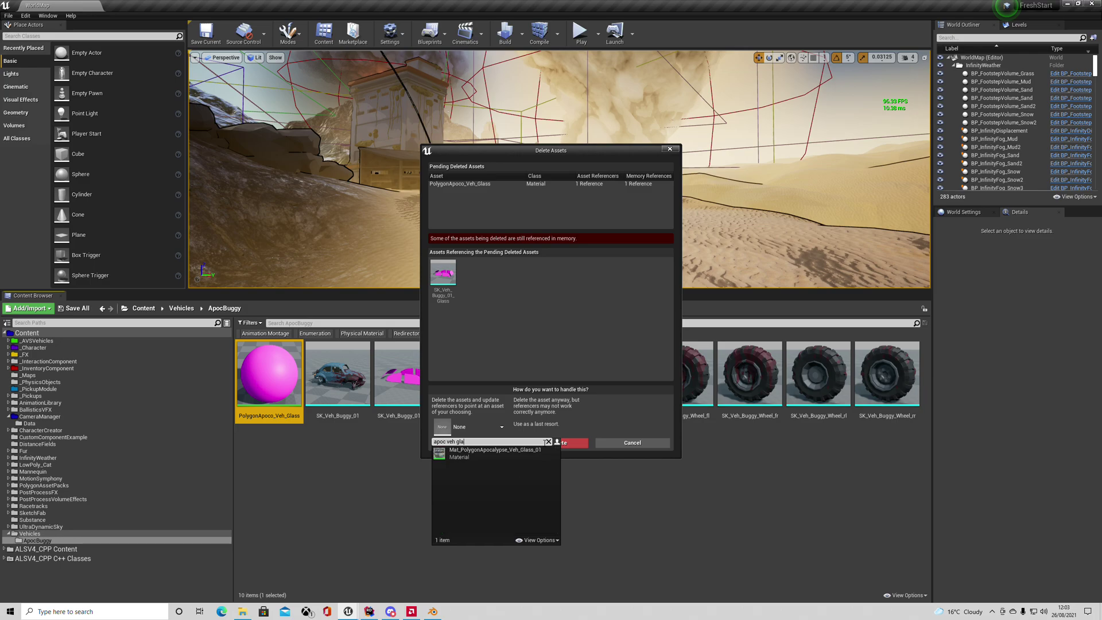
{"action": "left_click", "coordinate": [482, 451]}
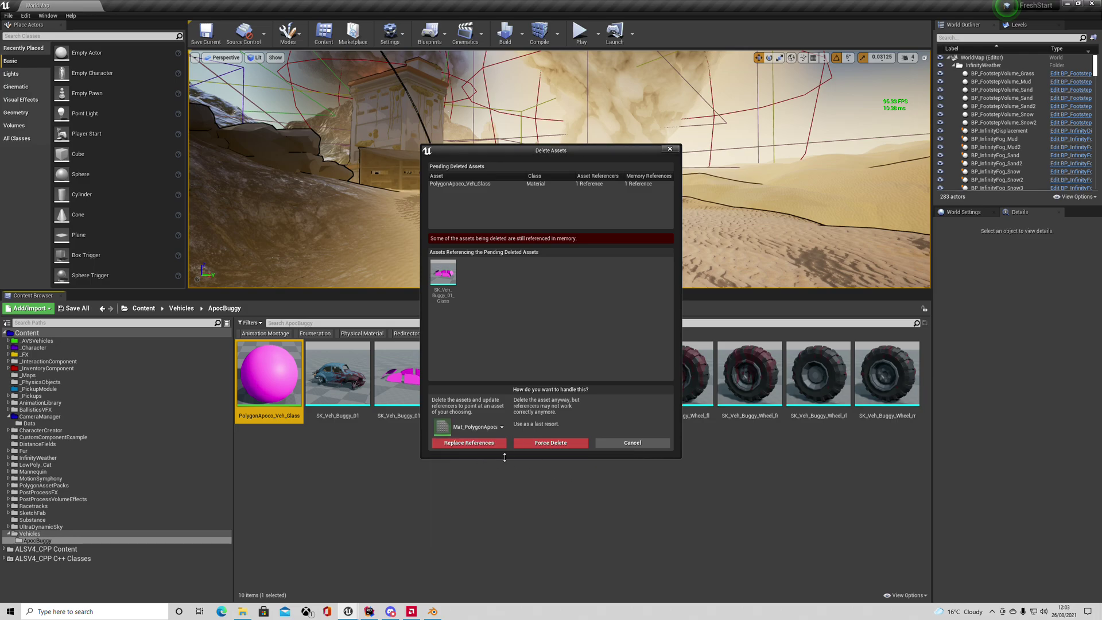
{"action": "left_click", "coordinate": [470, 444]}
{"action": "left_click", "coordinate": [602, 337]}
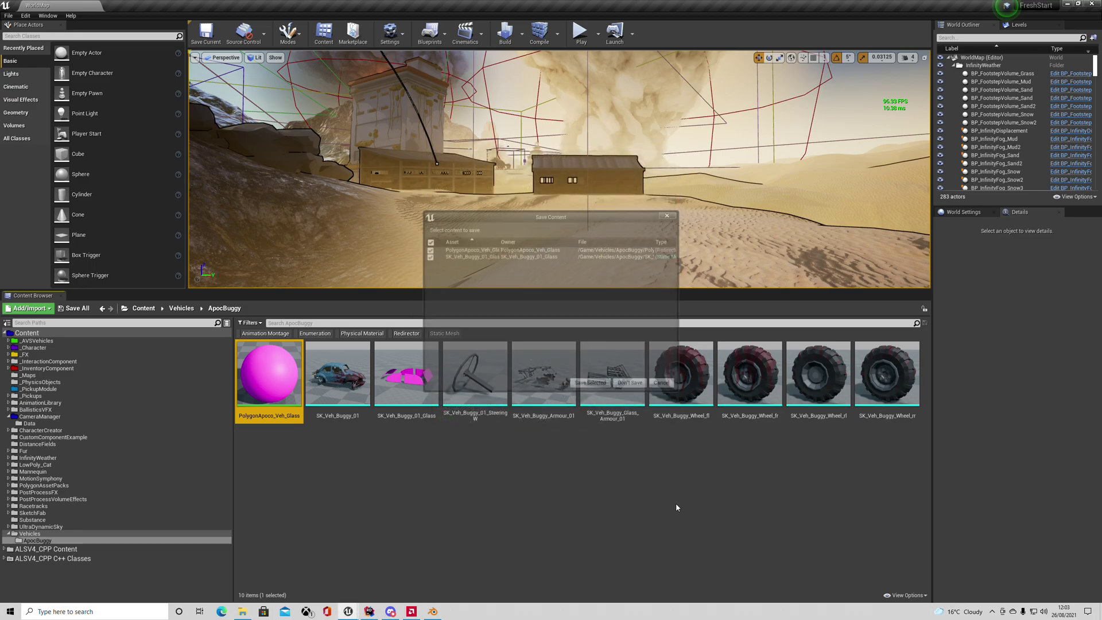
{"action": "left_click", "coordinate": [592, 384]}
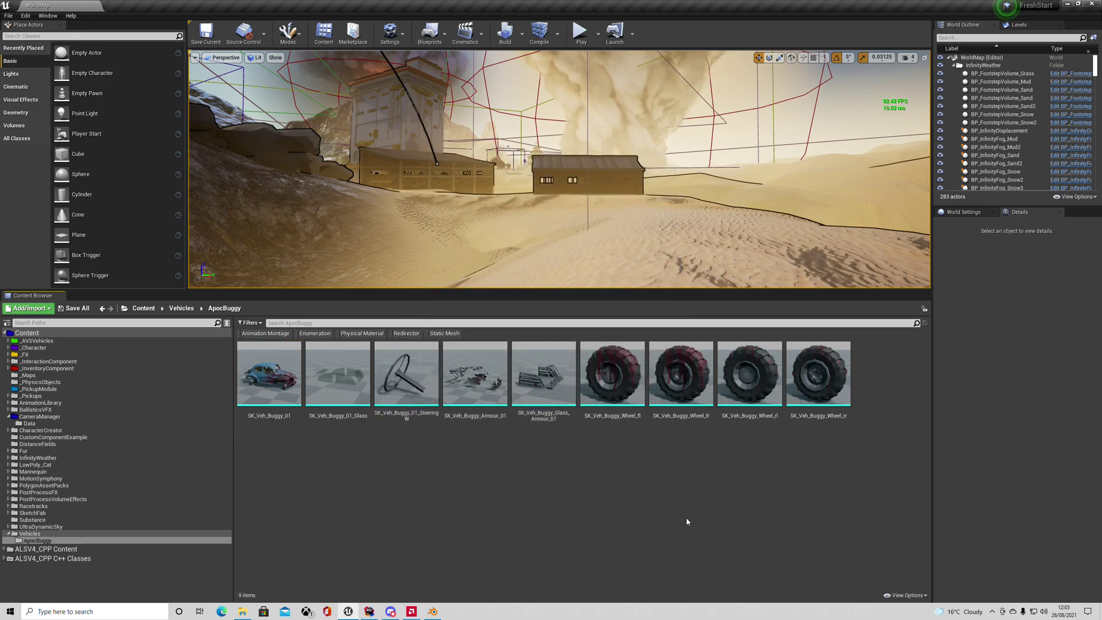